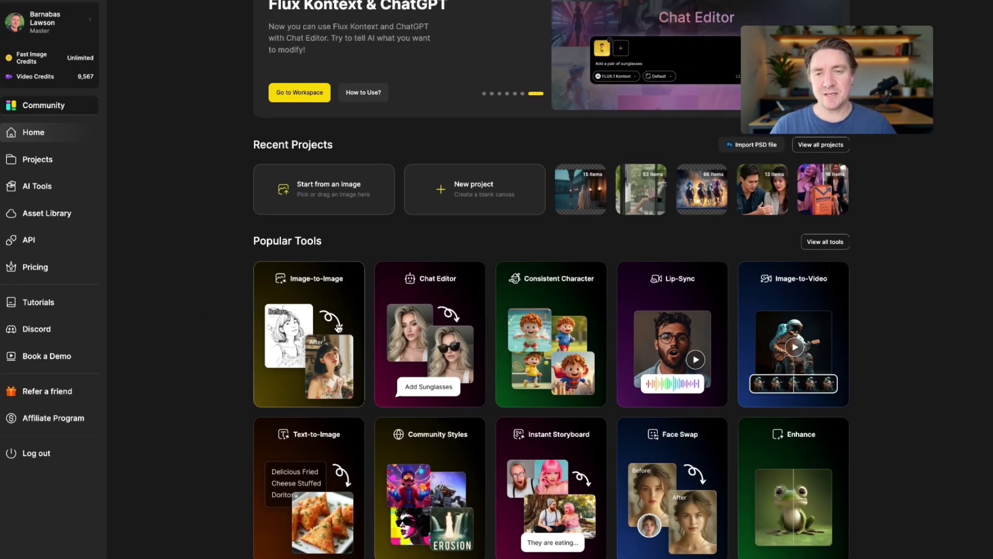
Select the Dzine Realistic v3 style and replace the perfume prompt with the king-on-throne prompt
{"action": "left_click", "coordinate": [325, 446]}
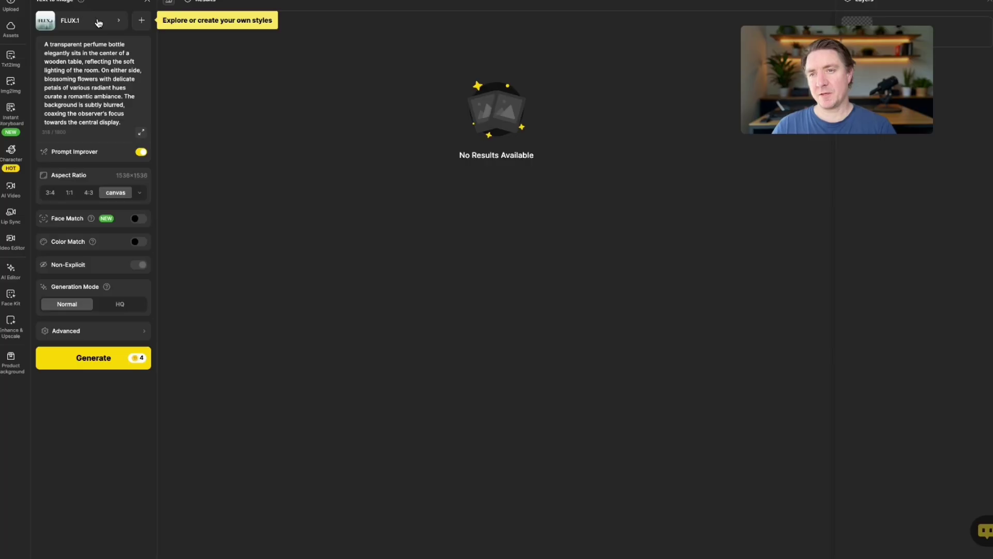
{"action": "left_click", "coordinate": [106, 23]}
{"action": "left_click", "coordinate": [505, 225]}
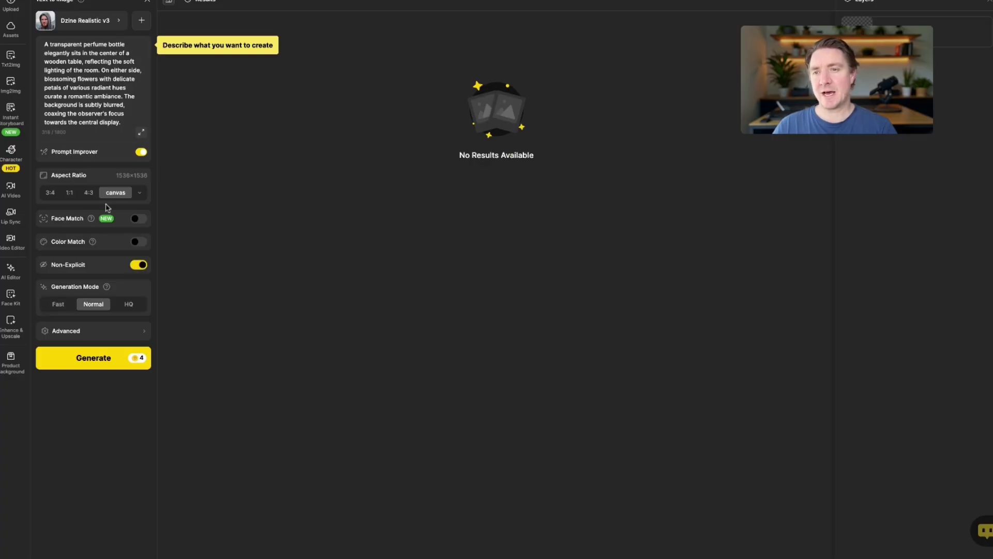
{"action": "left_click", "coordinate": [111, 121]}
{"action": "key", "text": "ctrl+a"}
{"action": "key", "text": "BackSpace"}
{"action": "key", "text": "ctrl+v"}
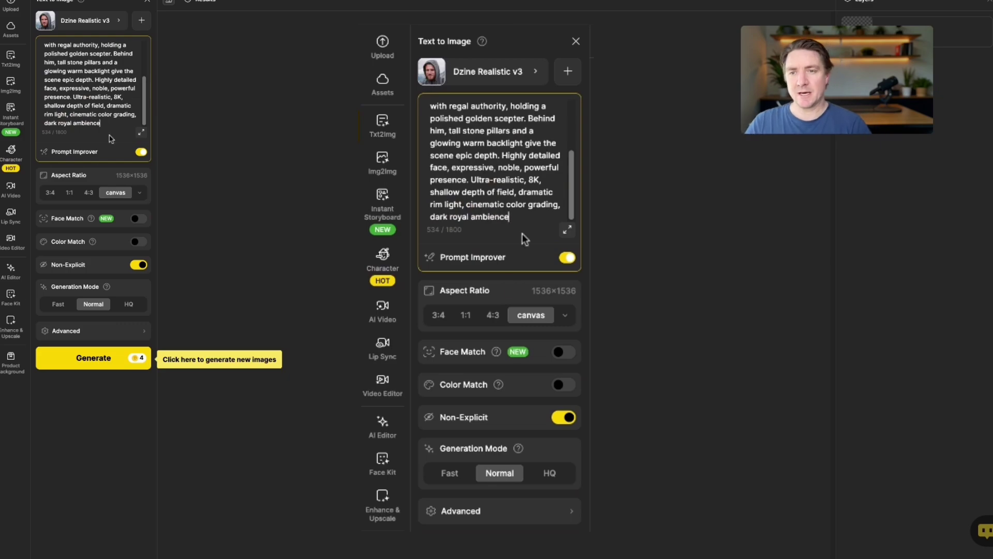
Generate the king images at Facebook 16:9 in HQ mode
{"action": "left_click", "coordinate": [139, 193]}
{"action": "left_click", "coordinate": [206, 104]}
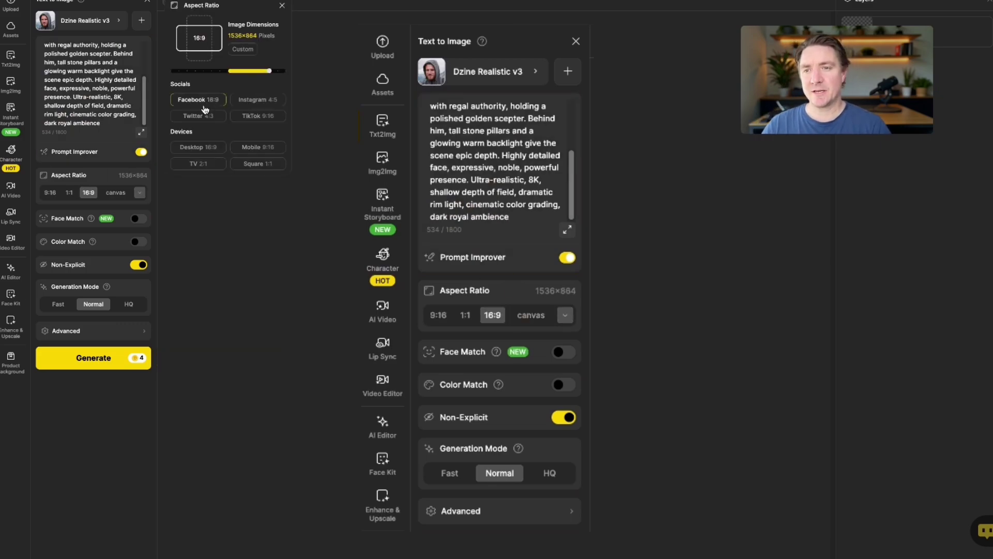
{"action": "left_click", "coordinate": [129, 304]}
{"action": "left_click", "coordinate": [97, 371]}
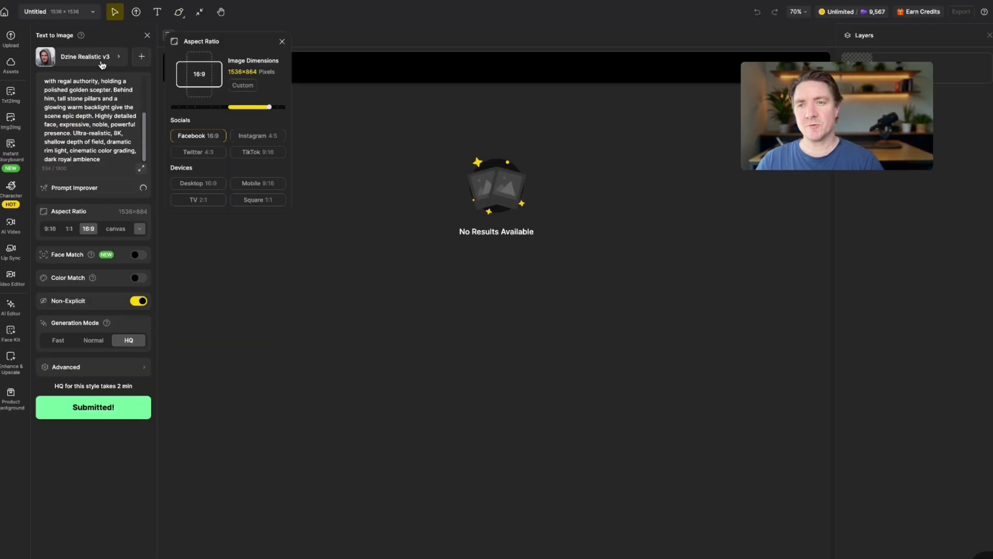
Generate the king prompt with the Midjourney style using model V7
{"action": "left_click", "coordinate": [114, 61]}
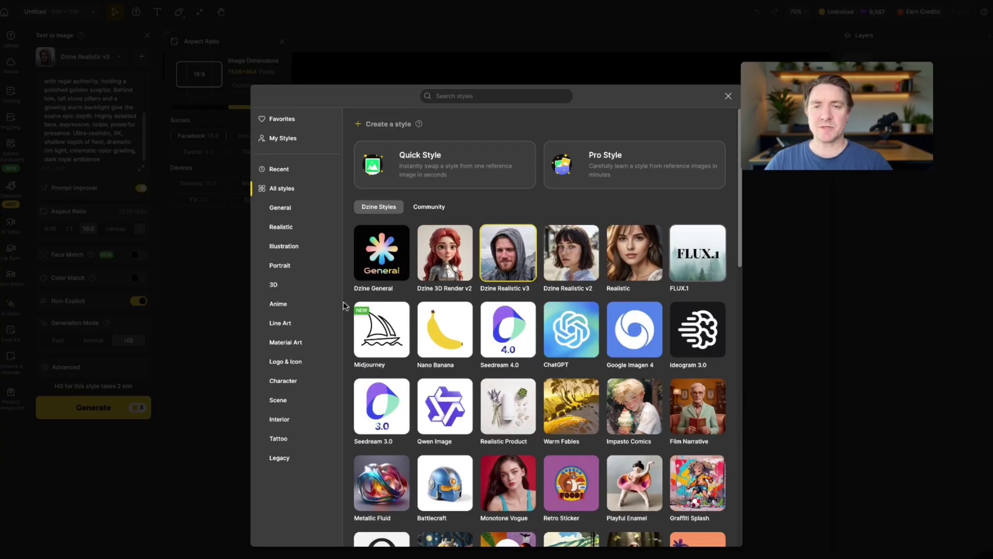
{"action": "left_click", "coordinate": [380, 331]}
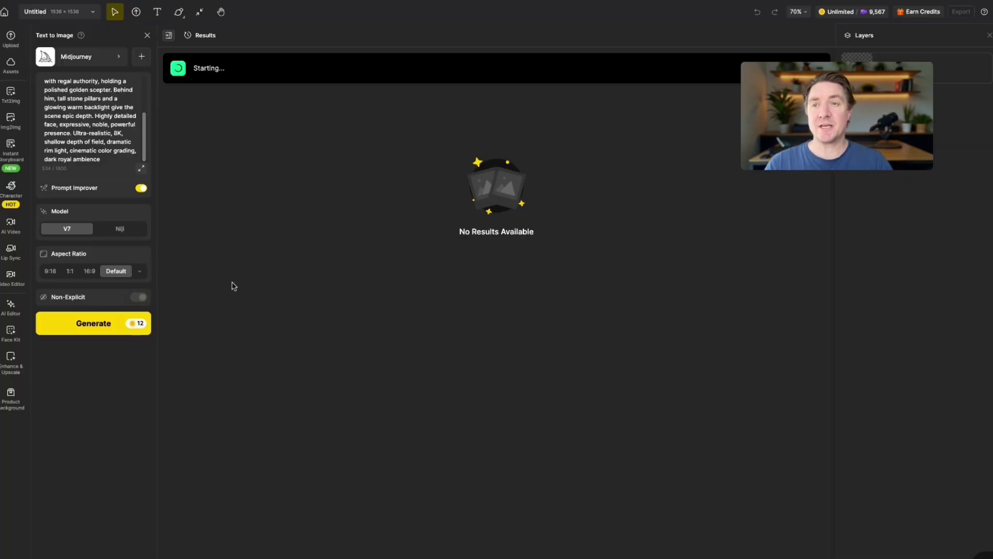
{"action": "left_click", "coordinate": [103, 157]}
{"action": "key", "text": "ctrl+a"}
{"action": "left_click", "coordinate": [104, 157]}
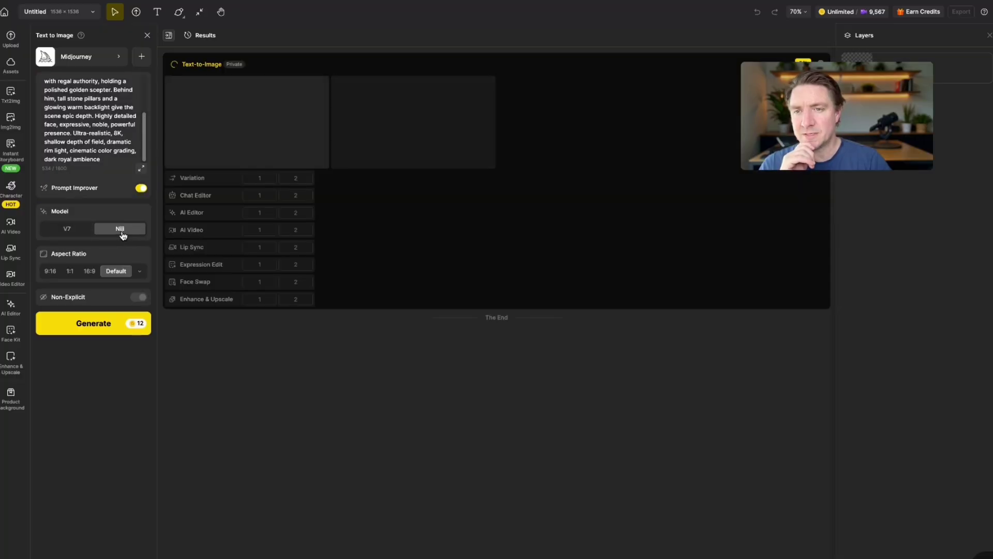
{"action": "left_click", "coordinate": [85, 233]}
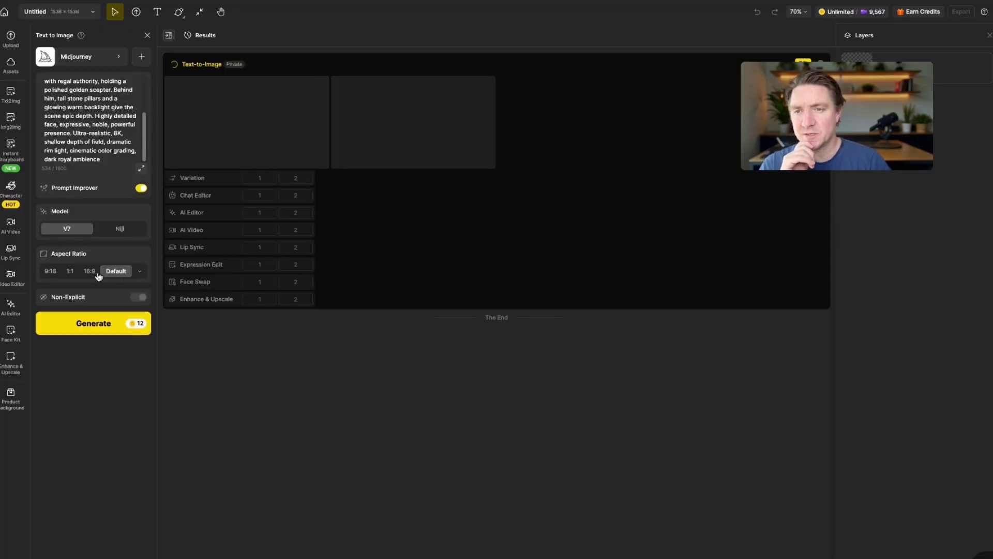
{"action": "left_click", "coordinate": [97, 325]}
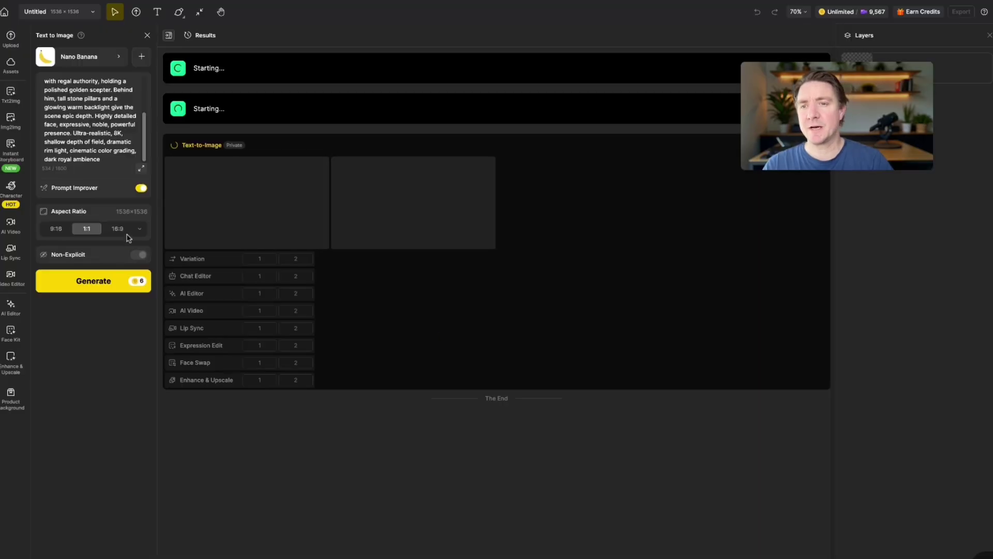
Generate the king images with Nano Banana, then switch the style to Seedream 4.0
{"action": "left_click", "coordinate": [115, 282]}
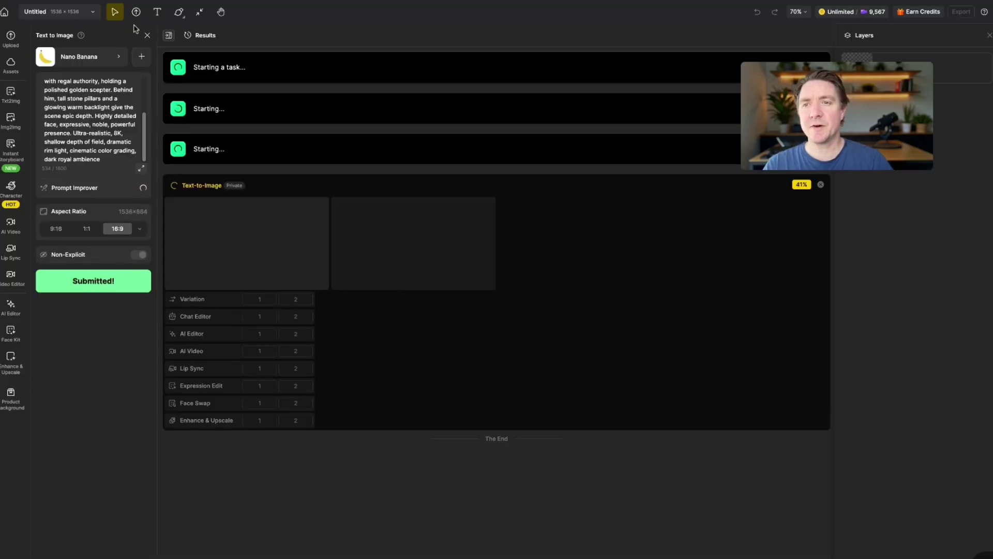
{"action": "left_click", "coordinate": [114, 56]}
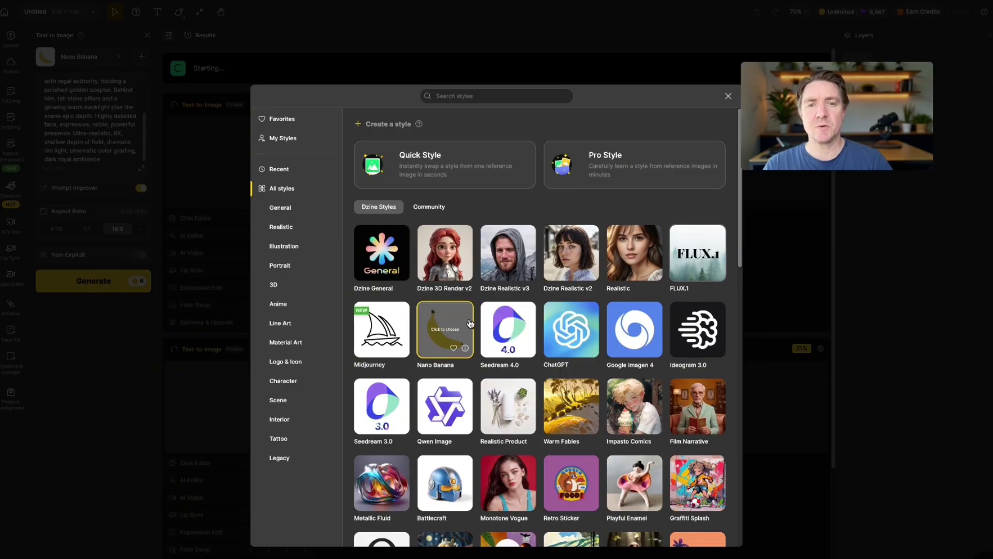
{"action": "left_click", "coordinate": [508, 329]}
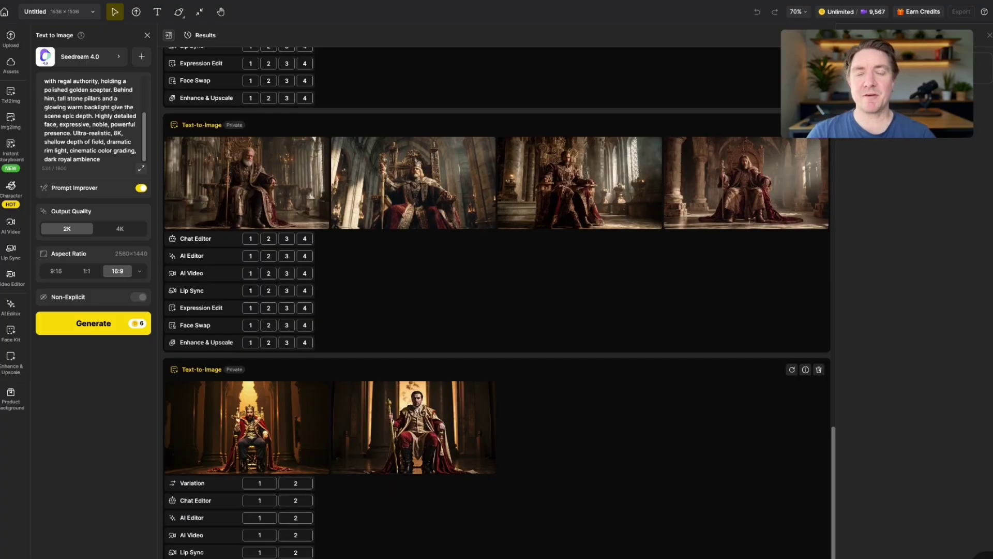
View a king image at full size, then close it
{"action": "scroll", "coordinate": [497, 301], "scroll_direction": "up", "scroll_amount": 3}
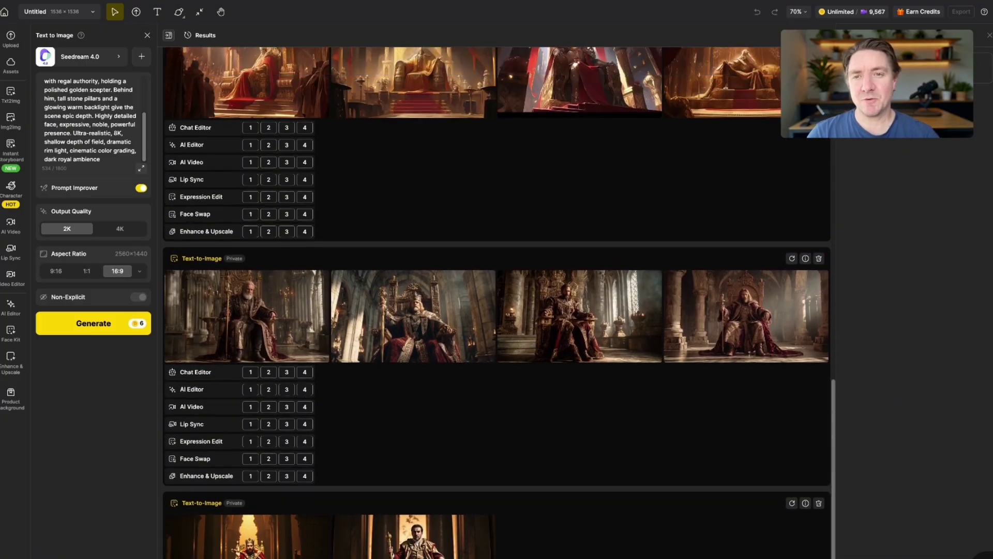
{"action": "scroll", "coordinate": [496, 300], "scroll_direction": "up", "scroll_amount": 5}
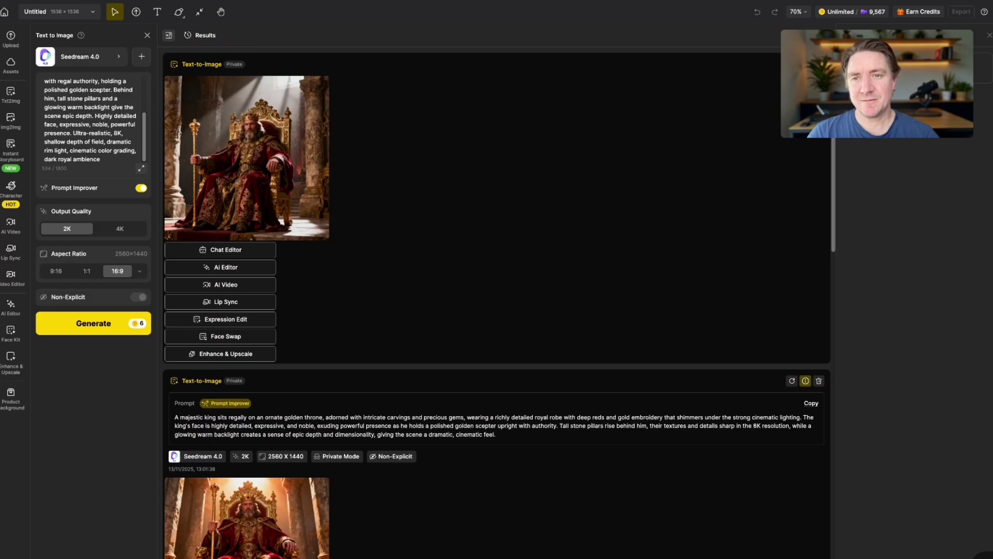
{"action": "left_click", "coordinate": [259, 176]}
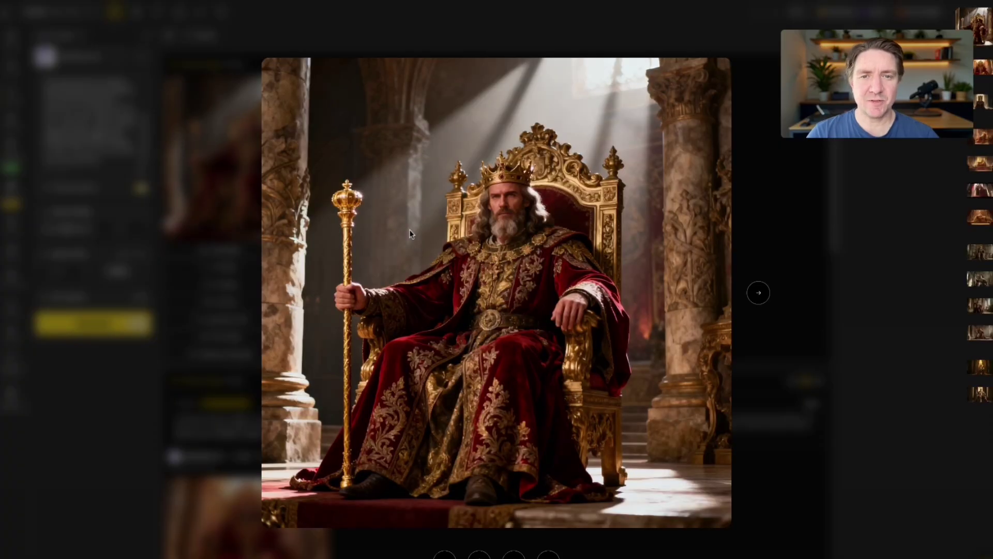
{"action": "left_click", "coordinate": [783, 354]}
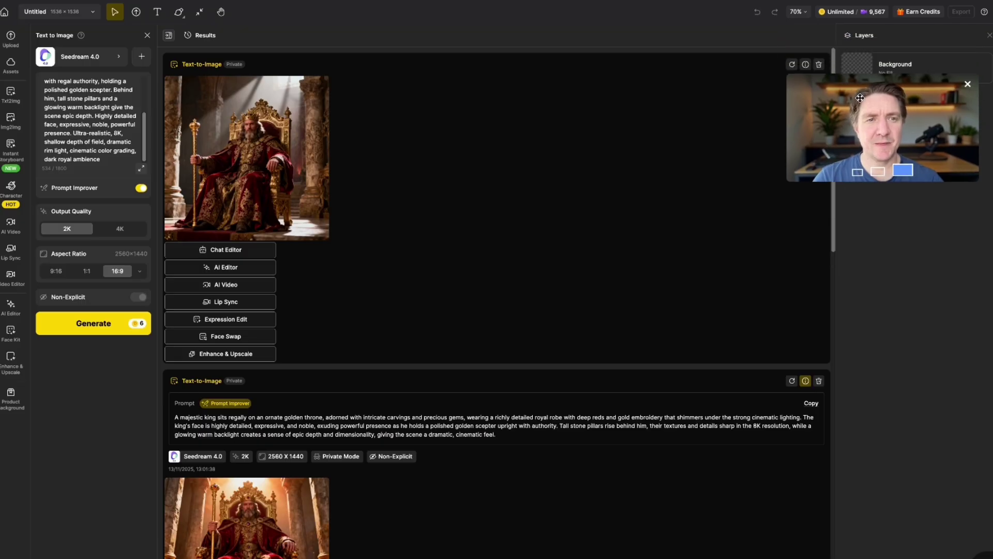
{"action": "scroll", "coordinate": [569, 436], "scroll_direction": "down", "scroll_amount": 3}
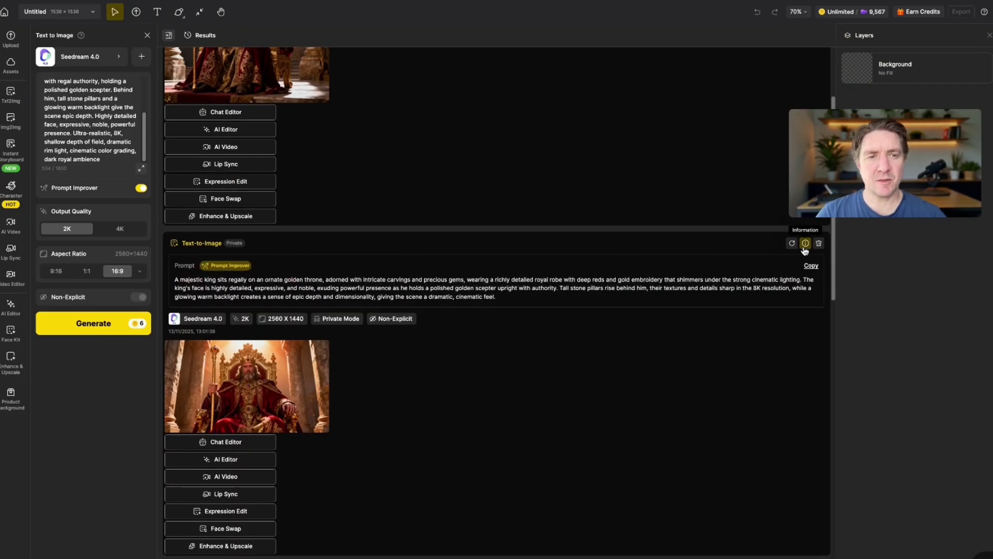
{"action": "scroll", "coordinate": [739, 471], "scroll_direction": "down", "scroll_amount": 2}
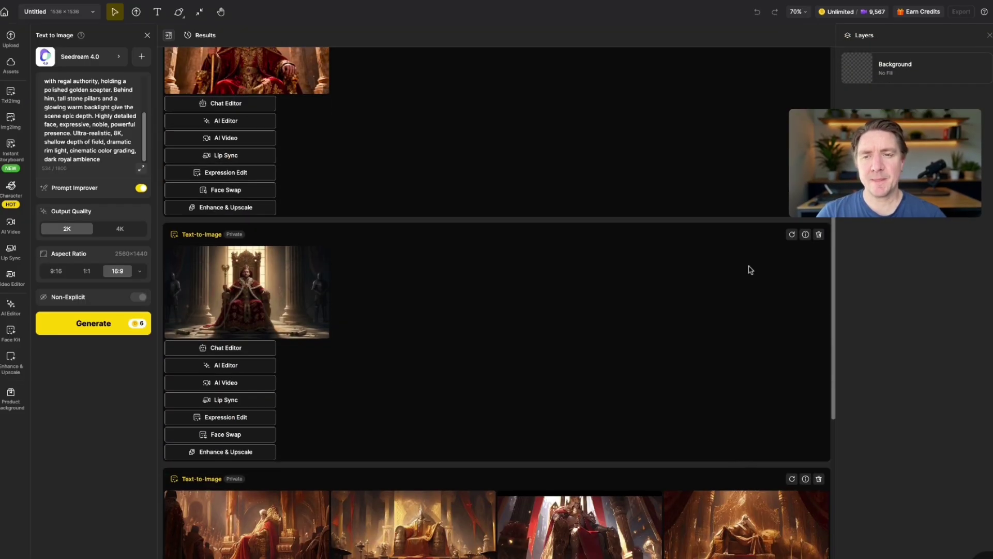
Check the prompt details of the Nano Banana and Midjourney results and enlarge a Midjourney king
{"action": "left_click", "coordinate": [236, 312]}
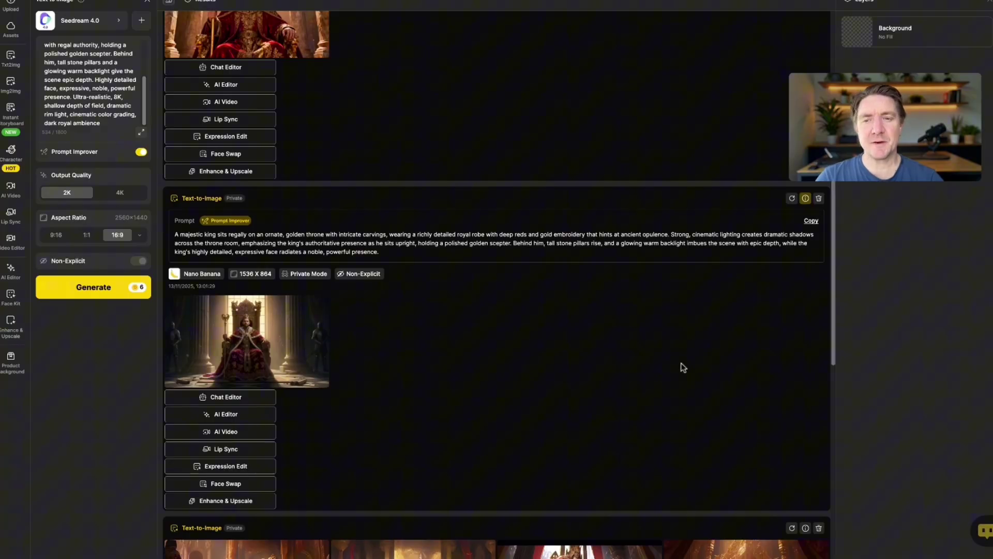
{"action": "scroll", "coordinate": [673, 365], "scroll_direction": "down", "scroll_amount": 7}
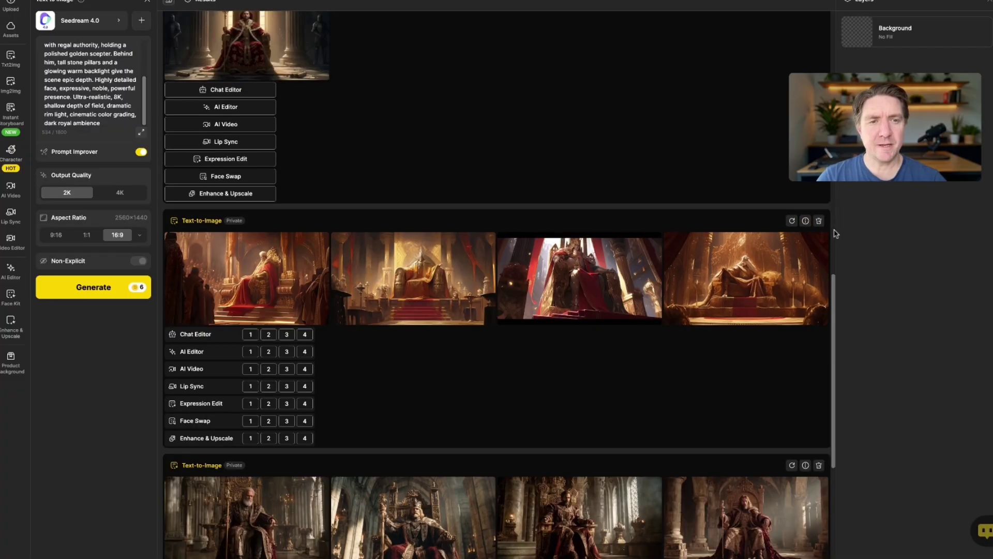
{"action": "left_click", "coordinate": [806, 221]}
{"action": "scroll", "coordinate": [647, 224], "scroll_direction": "down", "scroll_amount": 10}
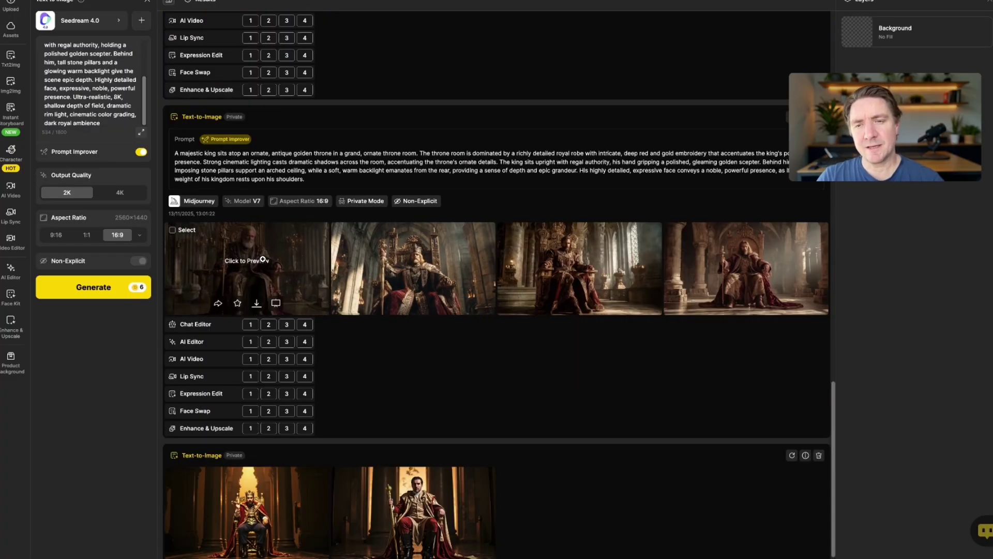
{"action": "left_click", "coordinate": [382, 332]}
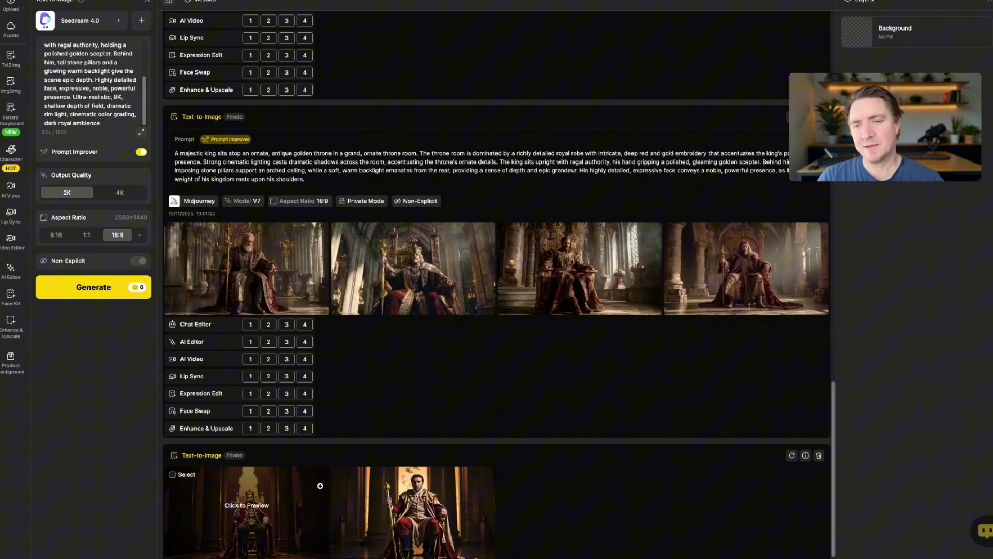
Dismiss the second image's download options, check its prompt details, and view the first king full screen
{"action": "scroll", "coordinate": [264, 422], "scroll_direction": "down", "scroll_amount": 3}
{"action": "left_click", "coordinate": [264, 421]}
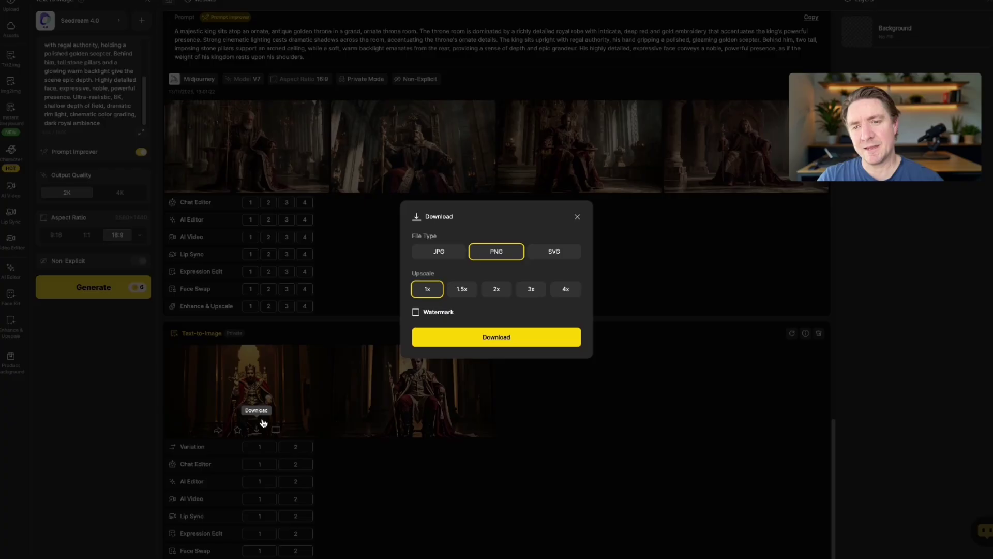
{"action": "left_click", "coordinate": [577, 217]}
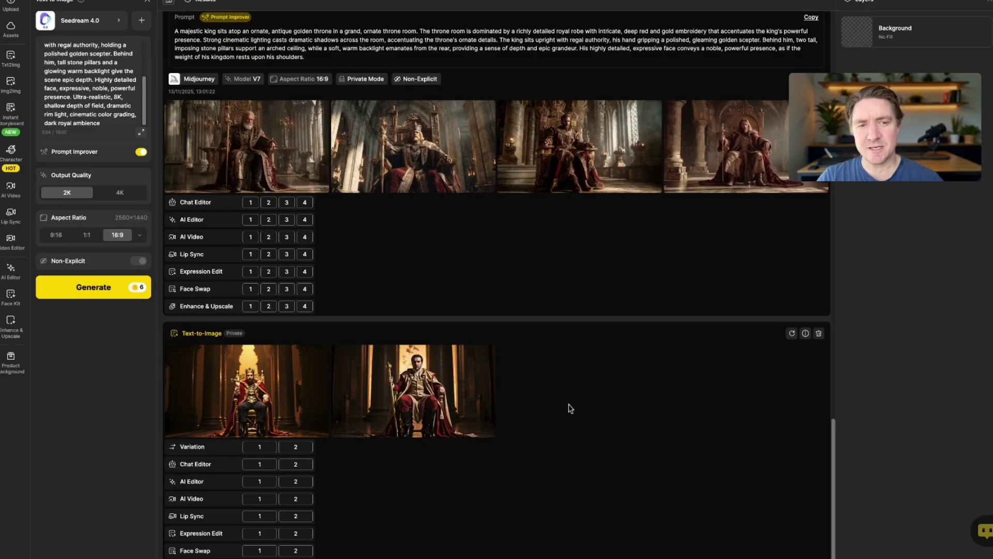
{"action": "left_click", "coordinate": [805, 334]}
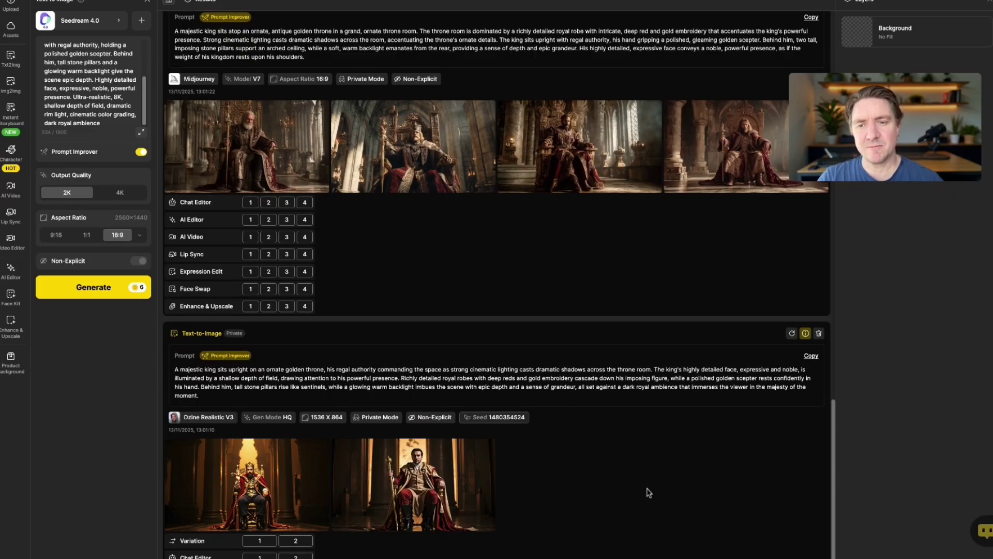
{"action": "left_click", "coordinate": [246, 484]}
Move to the next king image and download it as a 3x upscaled PNG
{"action": "key", "text": "Right"}
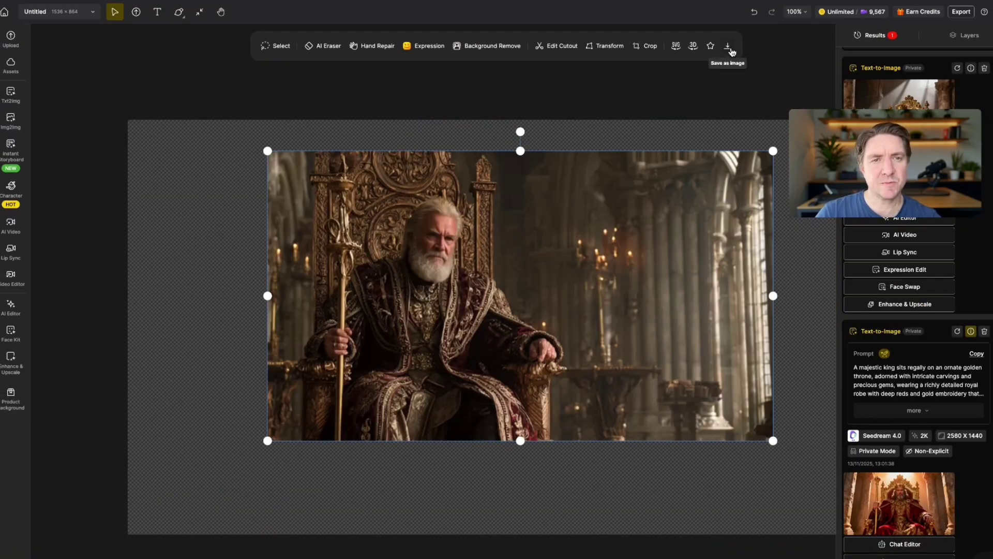
{"action": "left_click", "coordinate": [728, 47]}
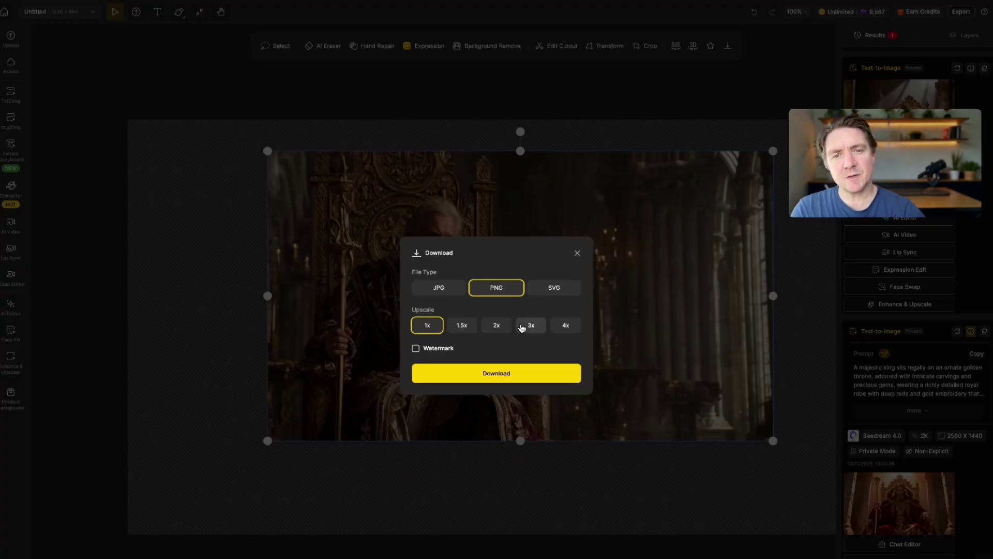
{"action": "left_click", "coordinate": [533, 326]}
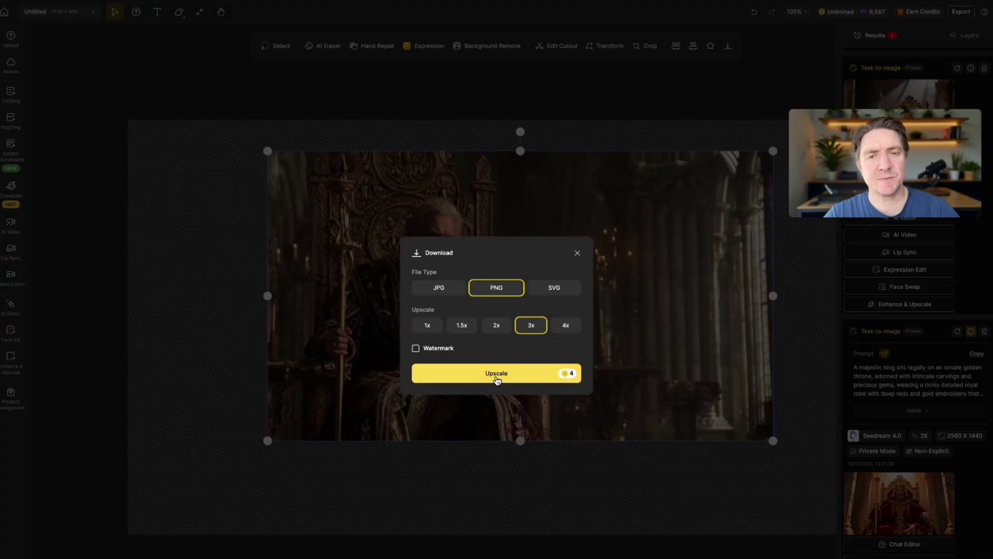
{"action": "left_click", "coordinate": [502, 373]}
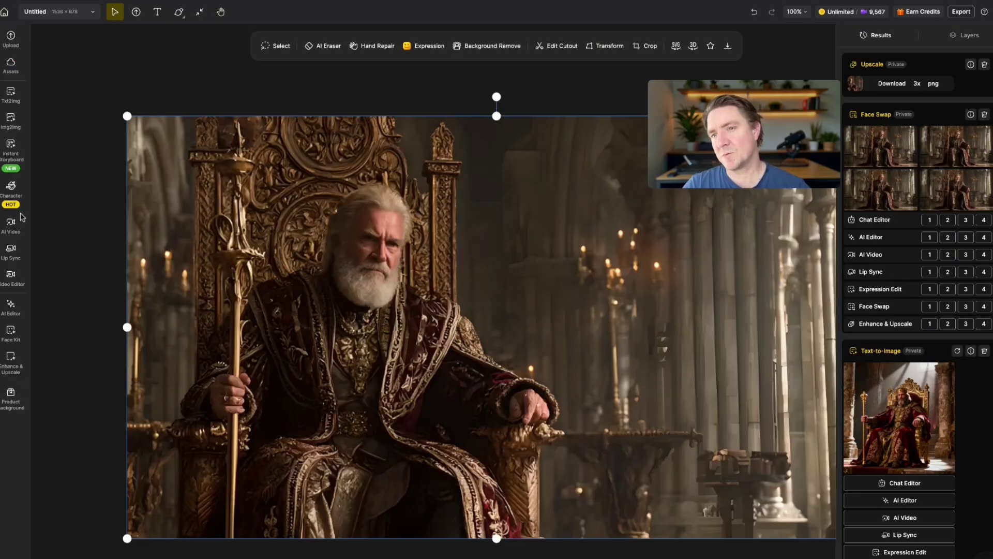
Run Face Swap with the canvas king as target face and place a result on the canvas
{"action": "left_click", "coordinate": [12, 331]}
{"action": "left_click", "coordinate": [96, 71]}
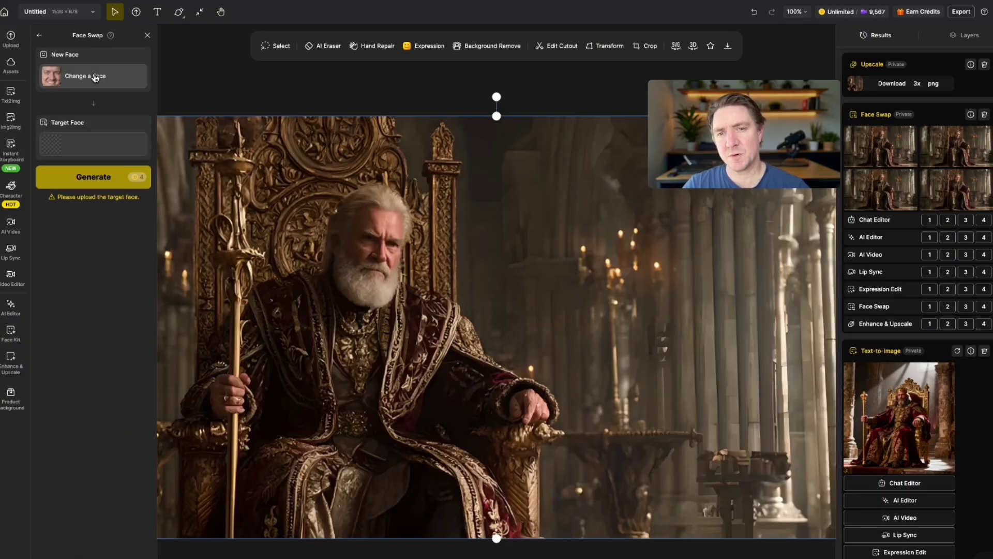
{"action": "left_click", "coordinate": [103, 149]}
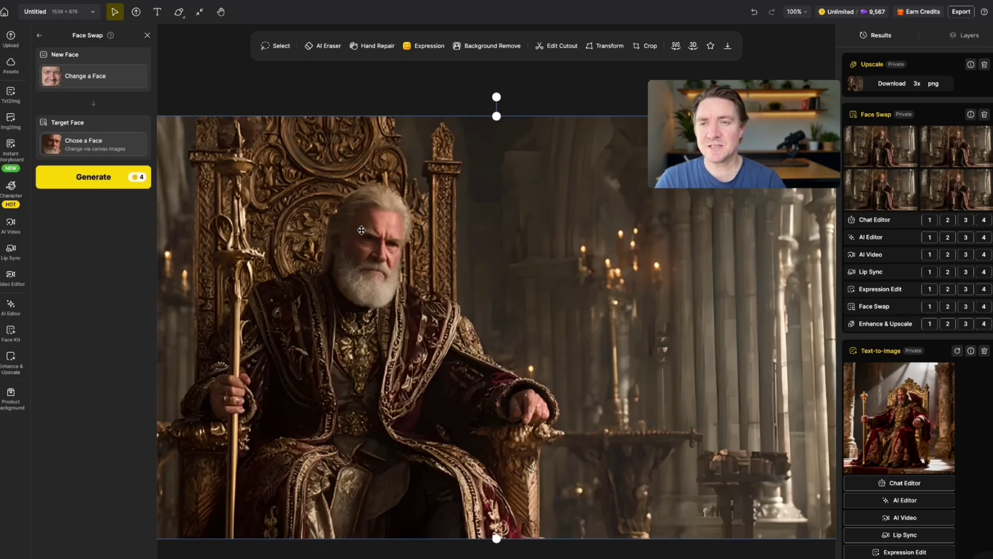
{"action": "left_click", "coordinate": [93, 181]}
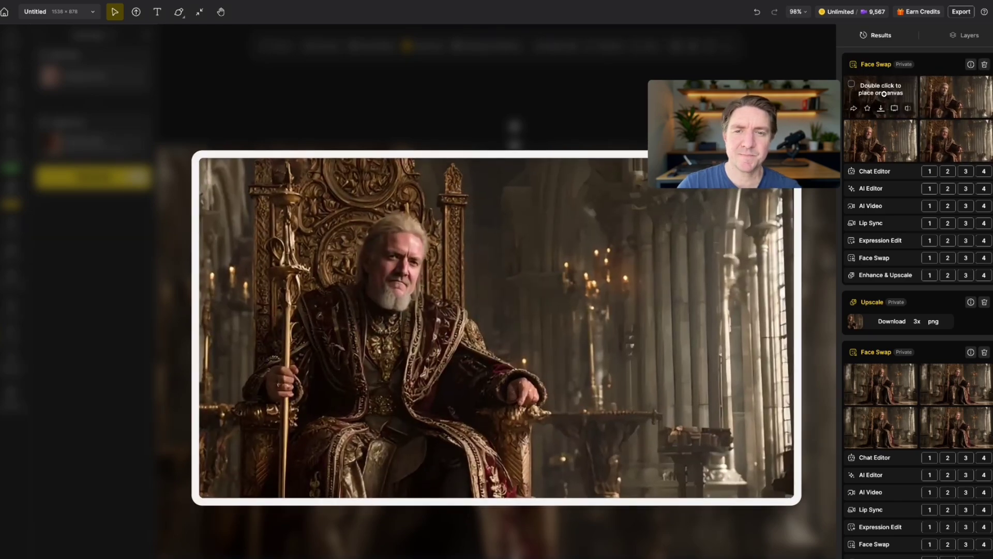
{"action": "double_click", "coordinate": [880, 93]}
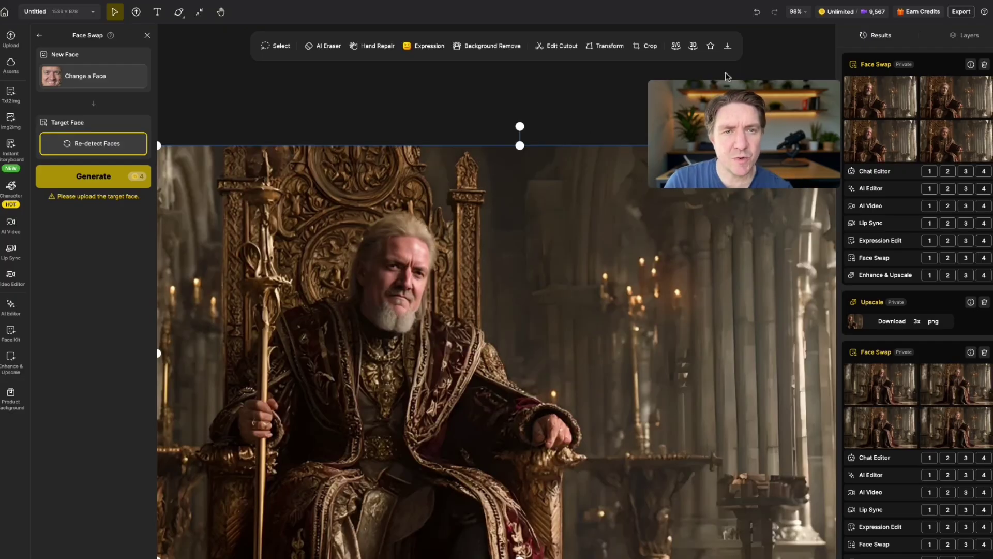
Enhance the face-swap result as a Portrait with Creative mode and drag it over the canvas
{"action": "mouse_move", "coordinate": [883, 101]}
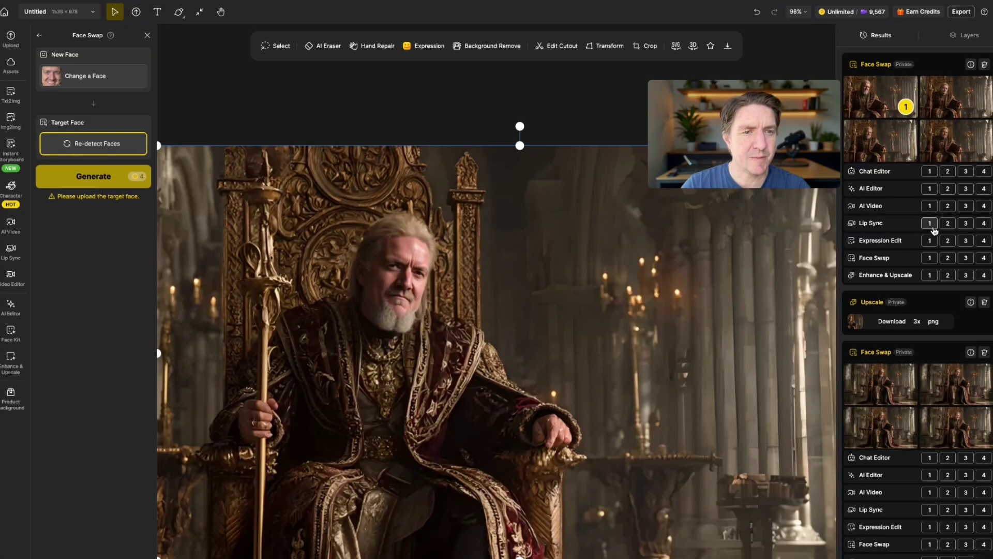
{"action": "left_click", "coordinate": [929, 276]}
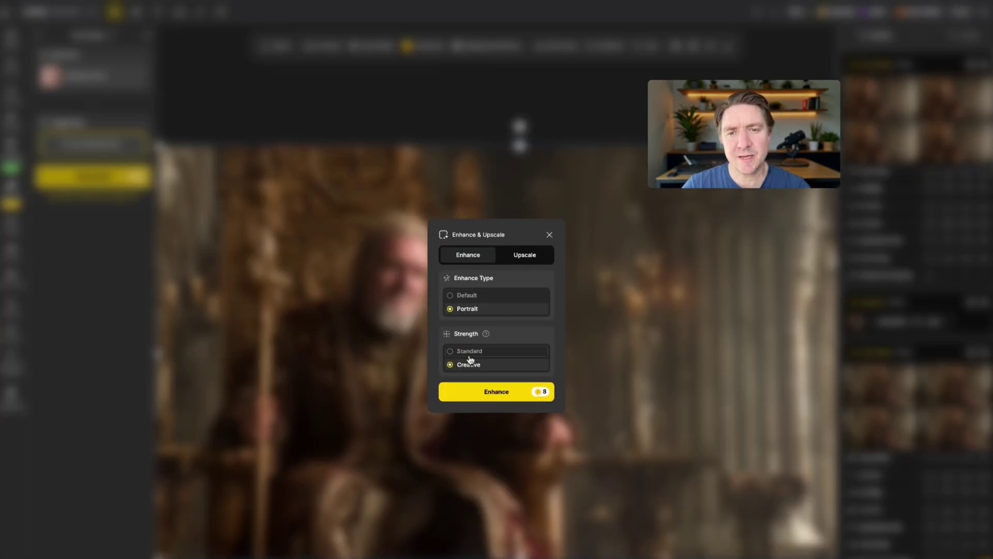
{"action": "left_click", "coordinate": [496, 392]}
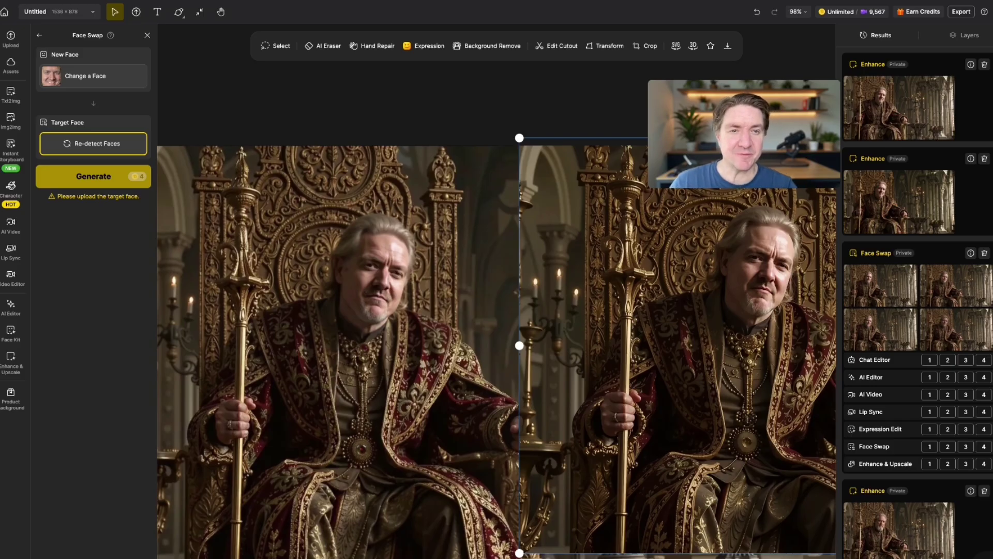
{"action": "left_click_drag", "start_coordinate": [744, 346], "coordinate": [483, 332]}
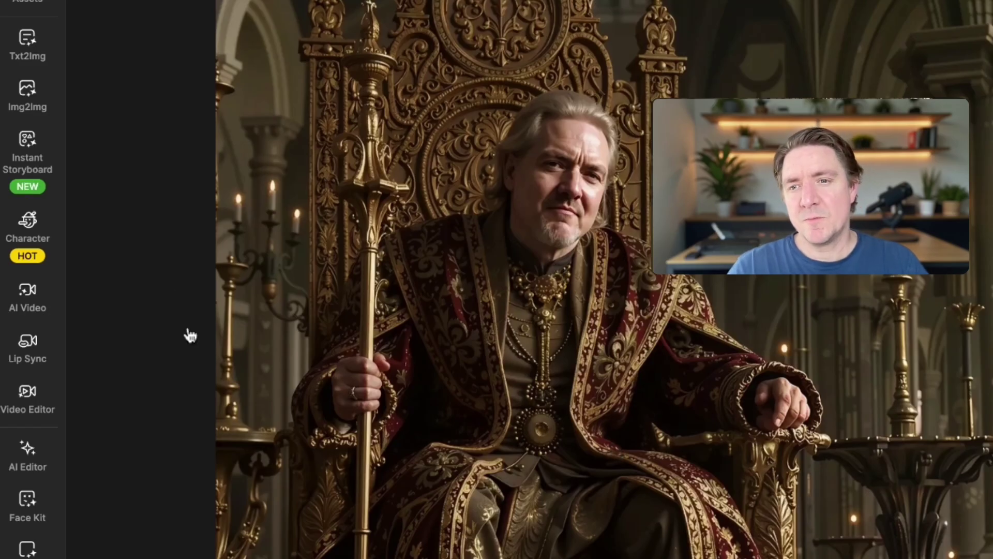
Load the canvas king image into Lip Sync, select his face, and crop it to 16:9
{"action": "left_click", "coordinate": [25, 346]}
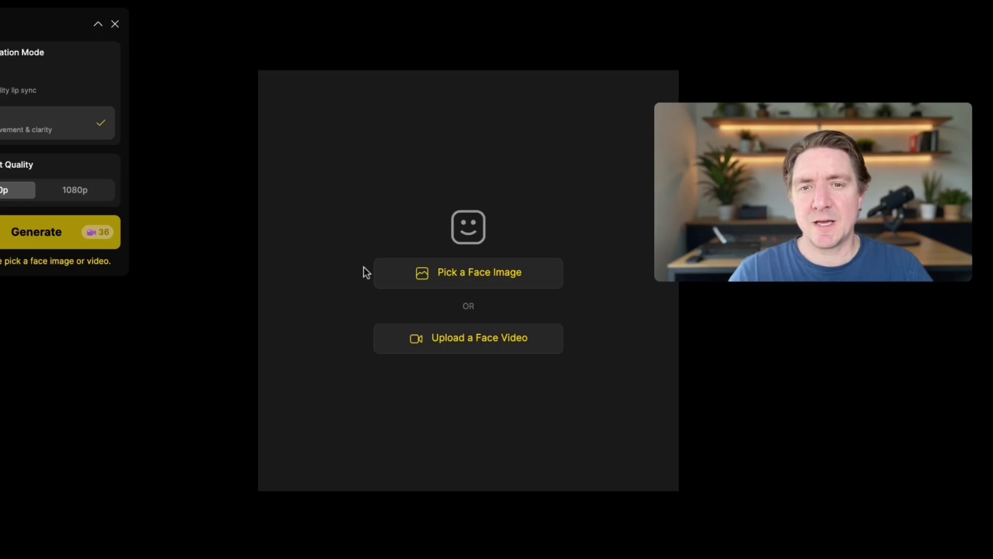
{"action": "left_click", "coordinate": [475, 282]}
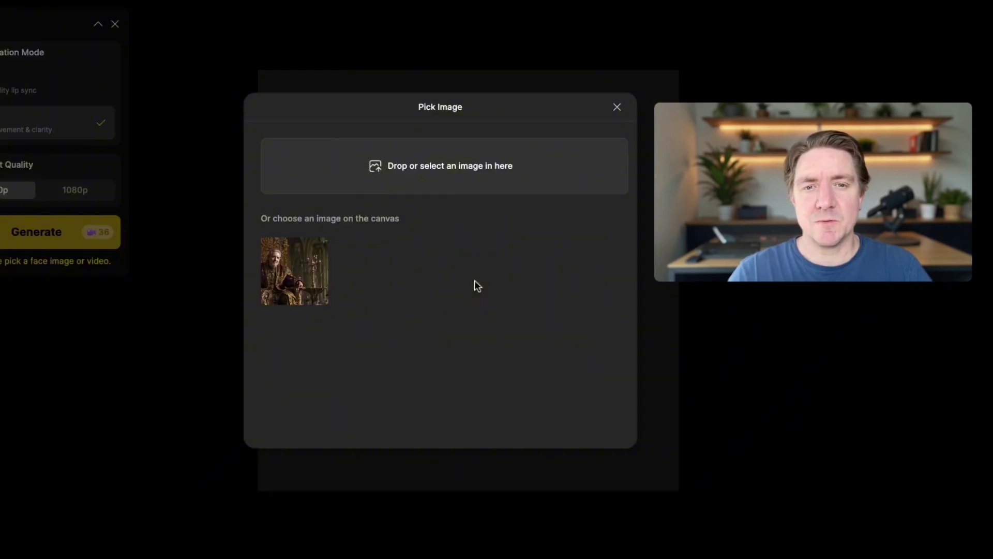
{"action": "left_click", "coordinate": [307, 288]}
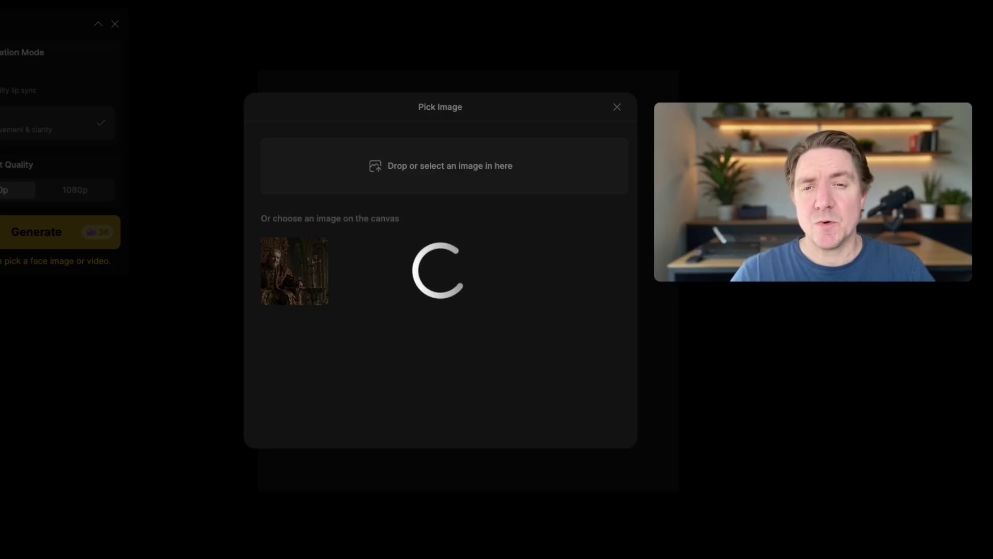
{"action": "left_click", "coordinate": [381, 232]}
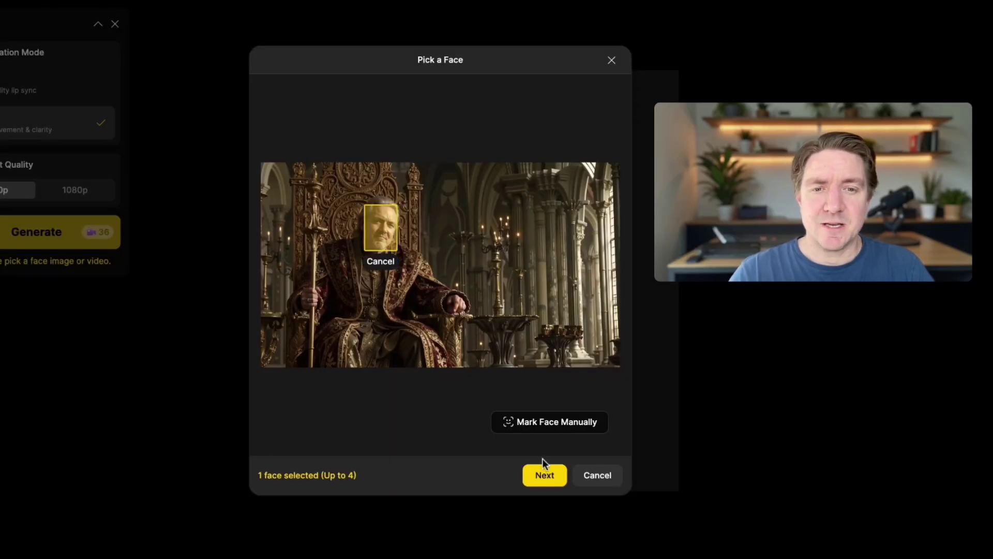
{"action": "left_click", "coordinate": [543, 475]}
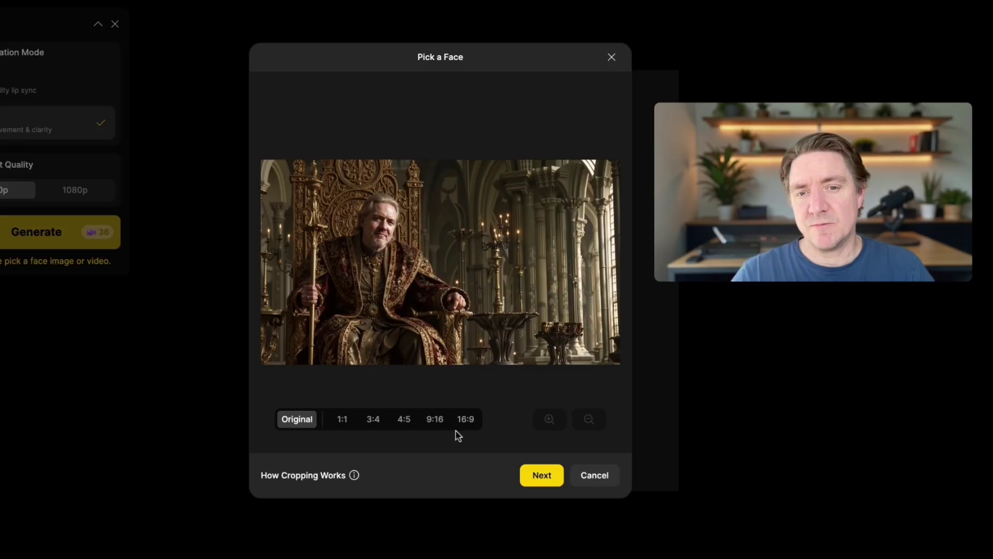
{"action": "left_click", "coordinate": [465, 420]}
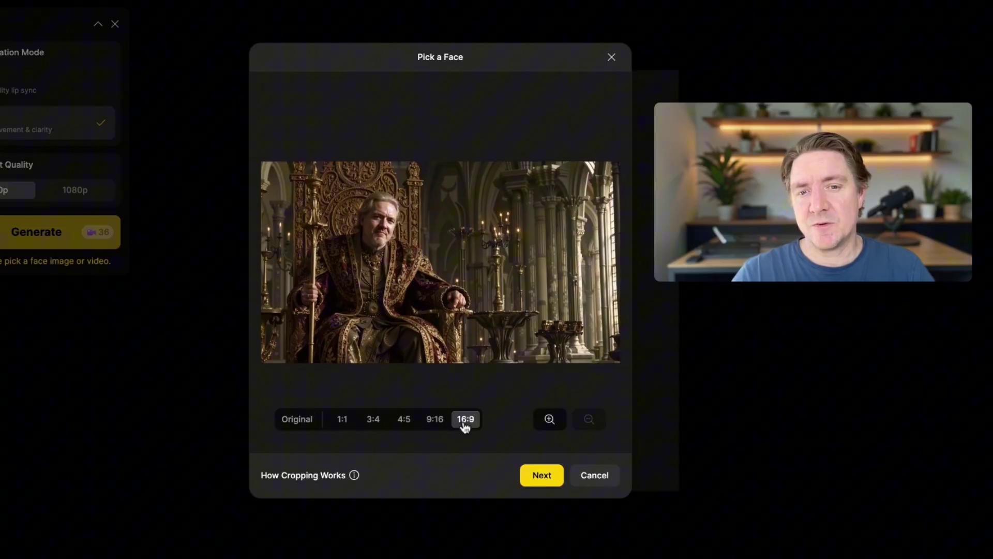
{"action": "left_click", "coordinate": [540, 475]}
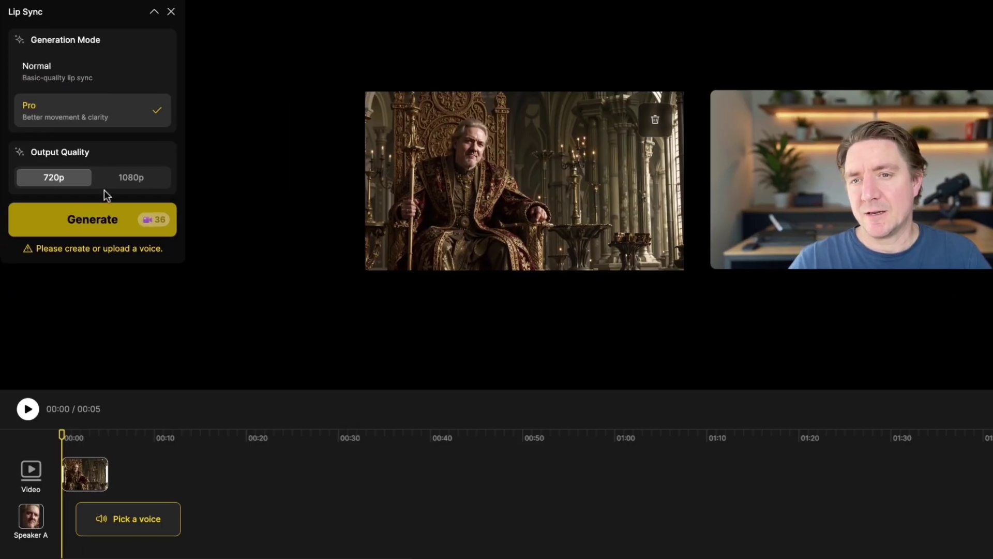
Raise lip sync output to 1080p, upload the king's audio file, and play the voiced preview
{"action": "left_click", "coordinate": [145, 180]}
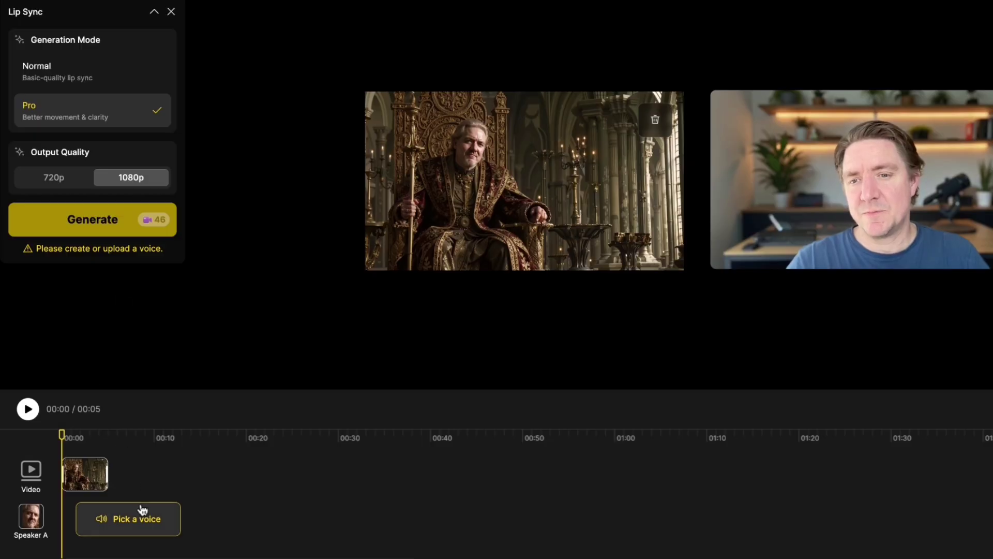
{"action": "left_click", "coordinate": [131, 519]}
{"action": "left_click", "coordinate": [598, 73]}
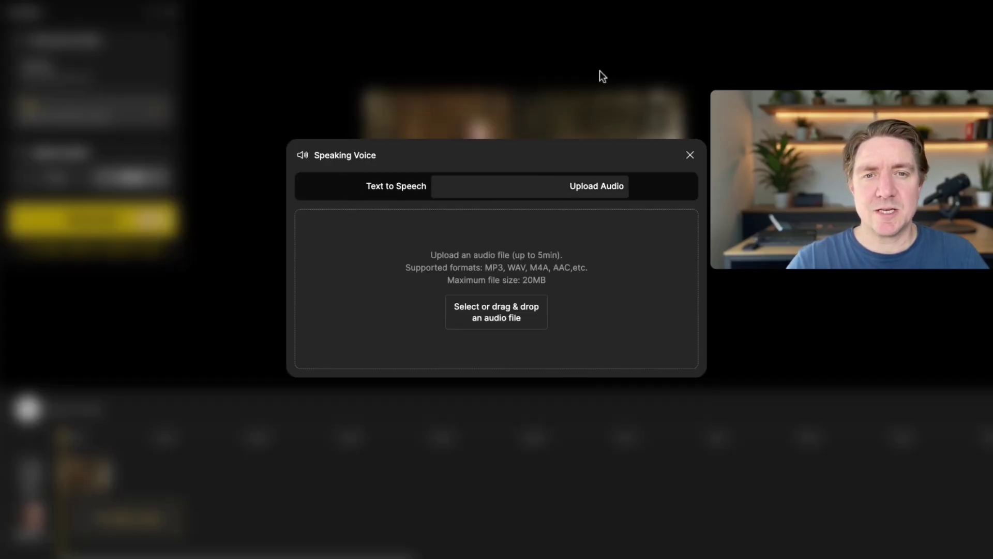
{"action": "left_click", "coordinate": [482, 321]}
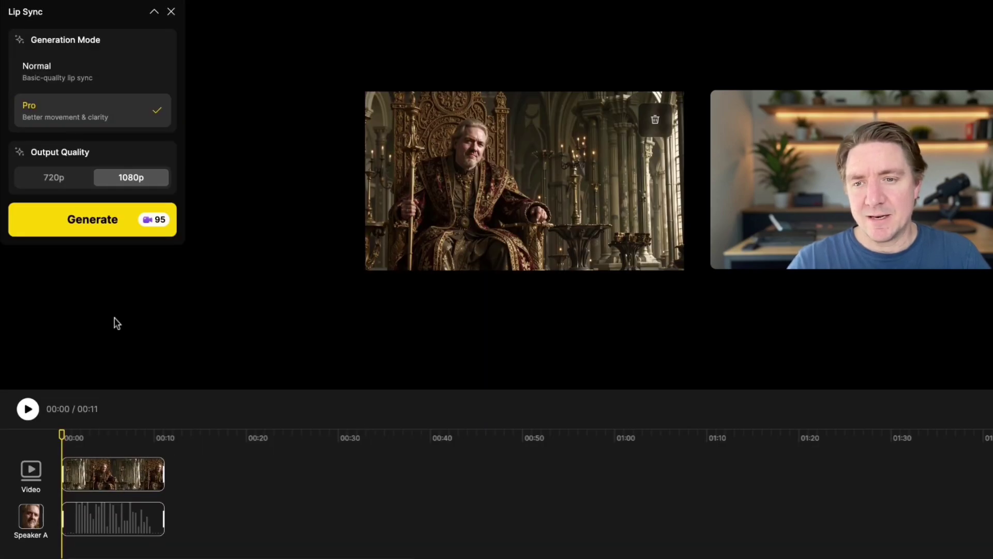
{"action": "left_click", "coordinate": [30, 414]}
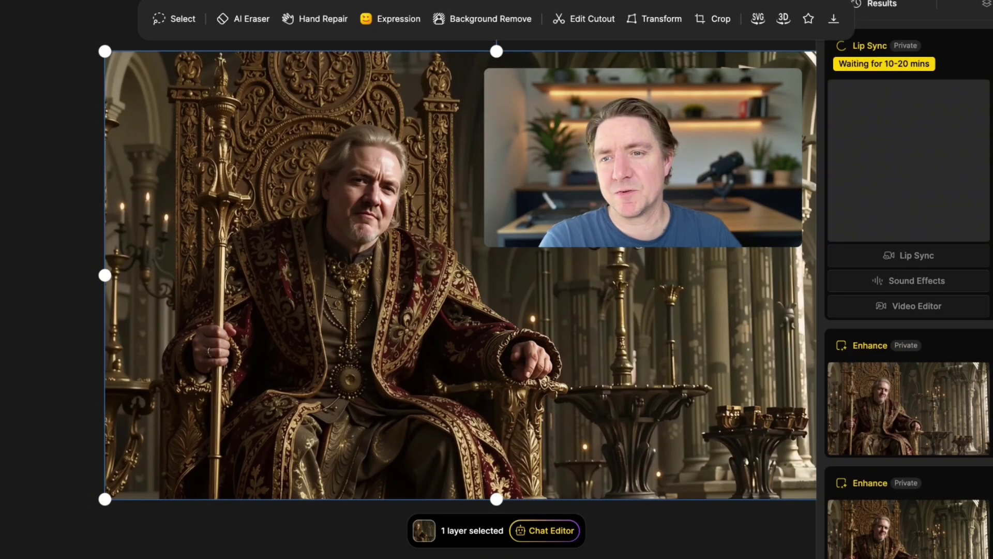
Use the canvas king image as the start frame with the Kling 2.5 Turbo Pro model
{"action": "left_click", "coordinate": [1, 290]}
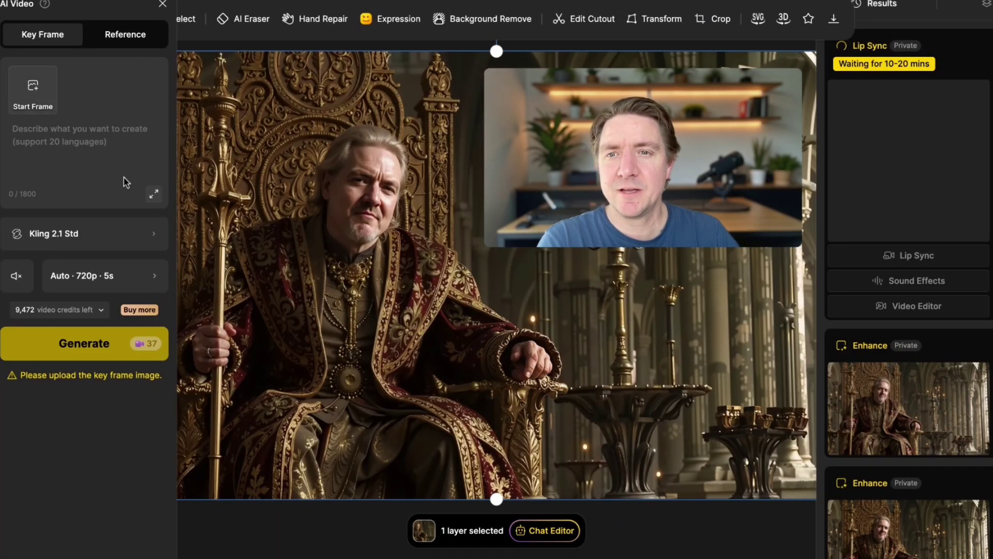
{"action": "left_click", "coordinate": [41, 90]}
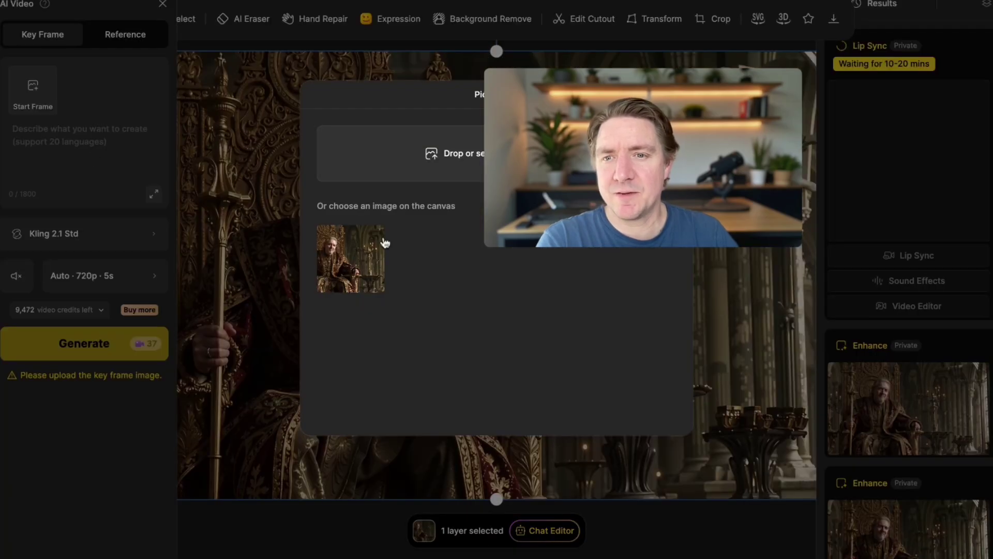
{"action": "left_click", "coordinate": [343, 272]}
{"action": "left_click", "coordinate": [93, 236]}
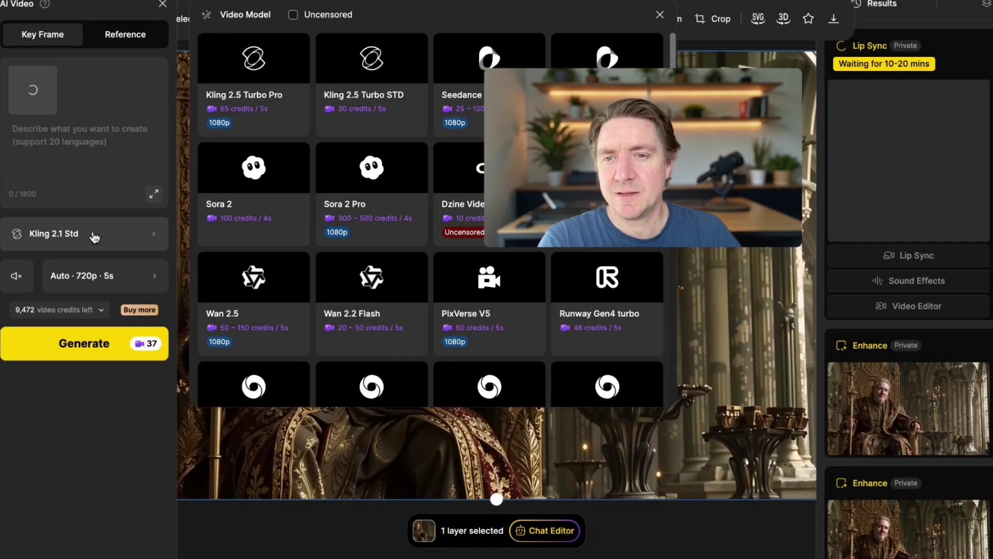
{"action": "left_click", "coordinate": [260, 85]}
Type the prompt 'A cinematic shot with slow zoom in. The king looks at camera with'
{"action": "left_click", "coordinate": [67, 133]}
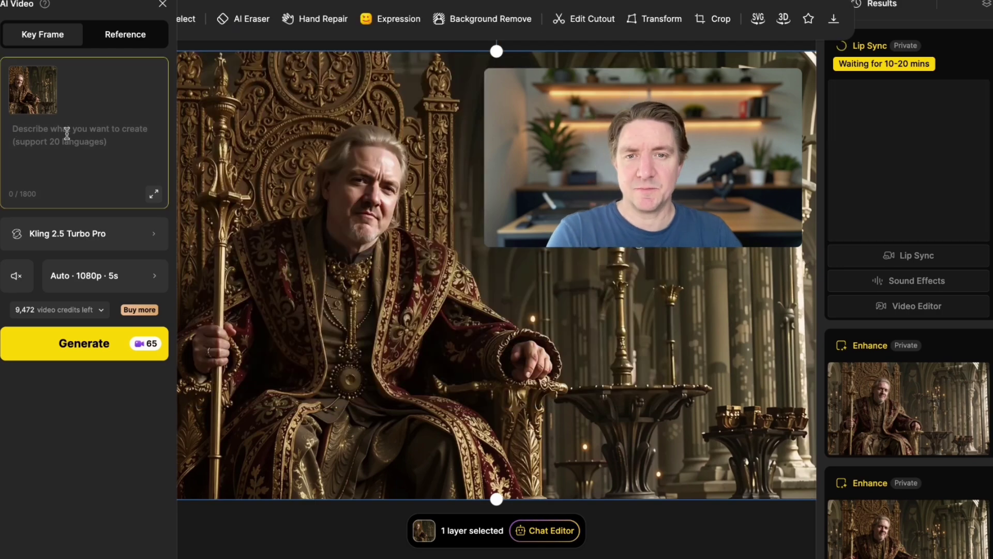
{"action": "type", "text": "A cy"}
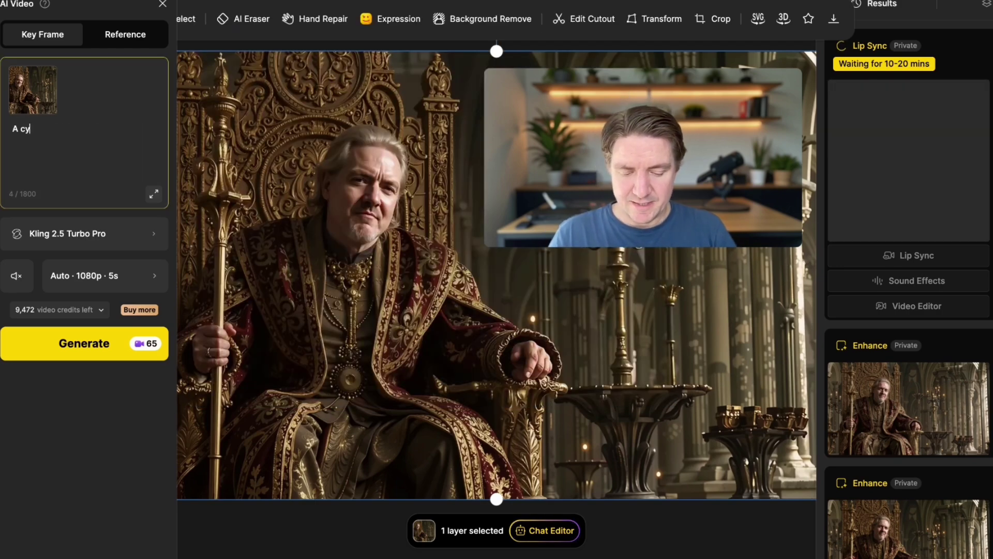
{"action": "key", "text": "BackSpace"}
{"action": "type", "text": "inematic shot with"}
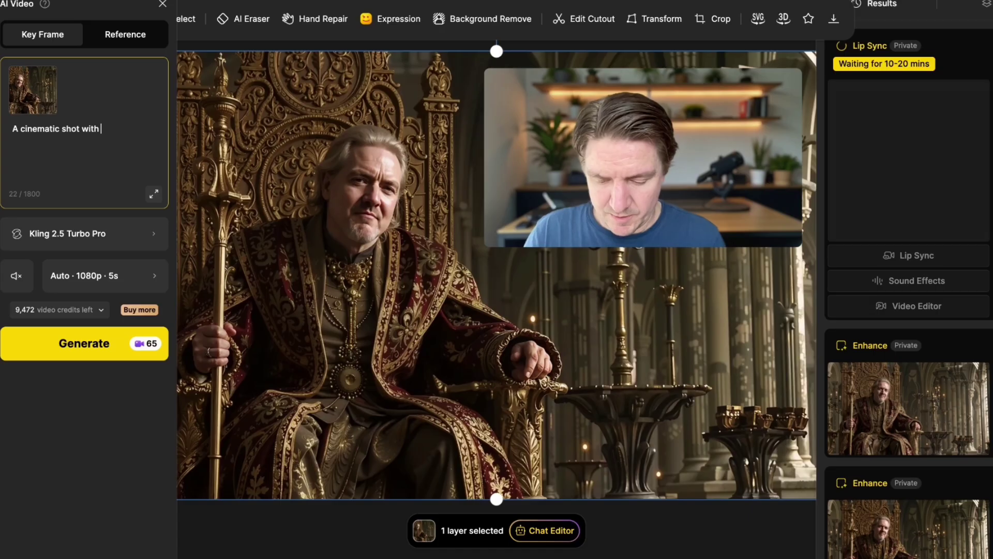
{"action": "type", "text": " slow zoom in. The king look"}
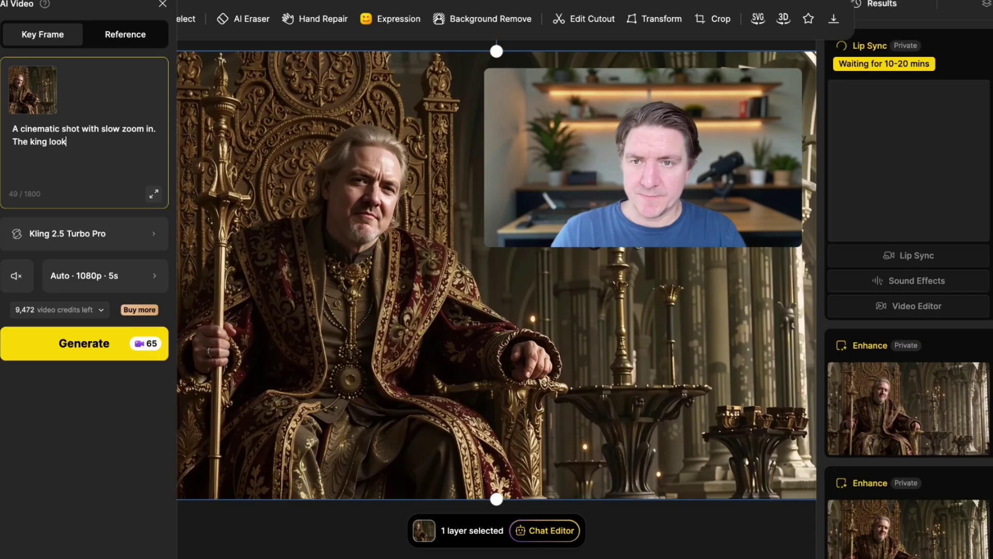
{"action": "type", "text": "s at came"}
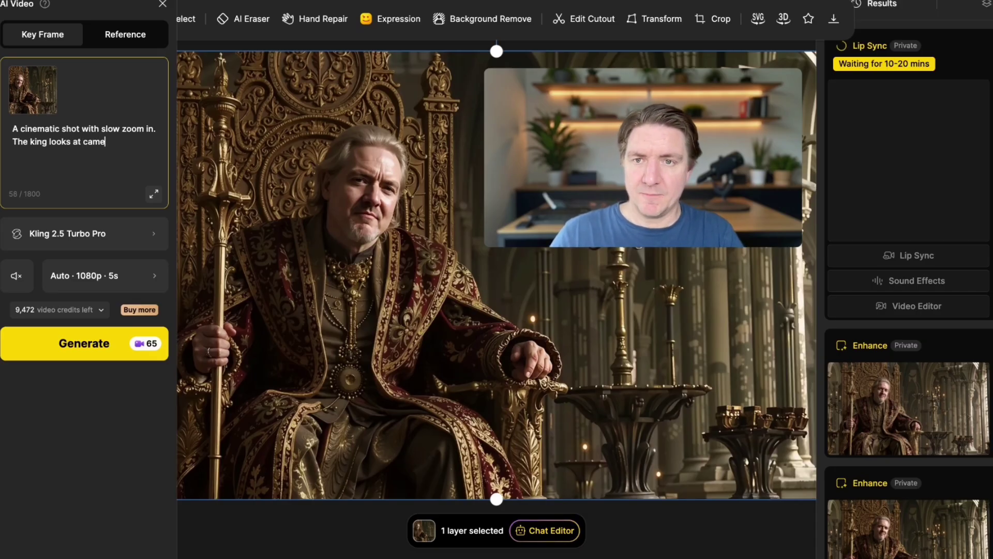
{"action": "type", "text": "ra with"}
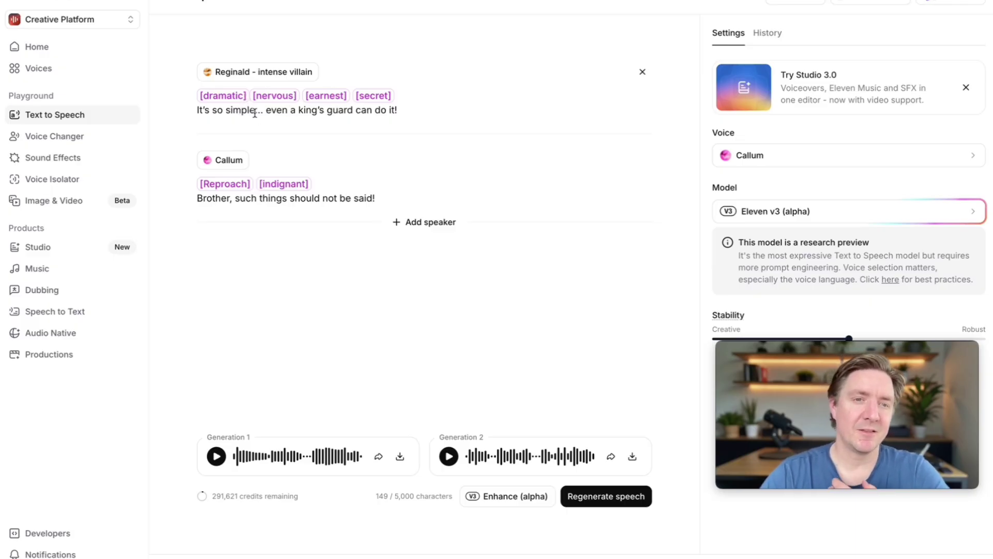
Regenerate the speech for the two-speaker guard dialogue
{"action": "mouse_move", "coordinate": [419, 136]}
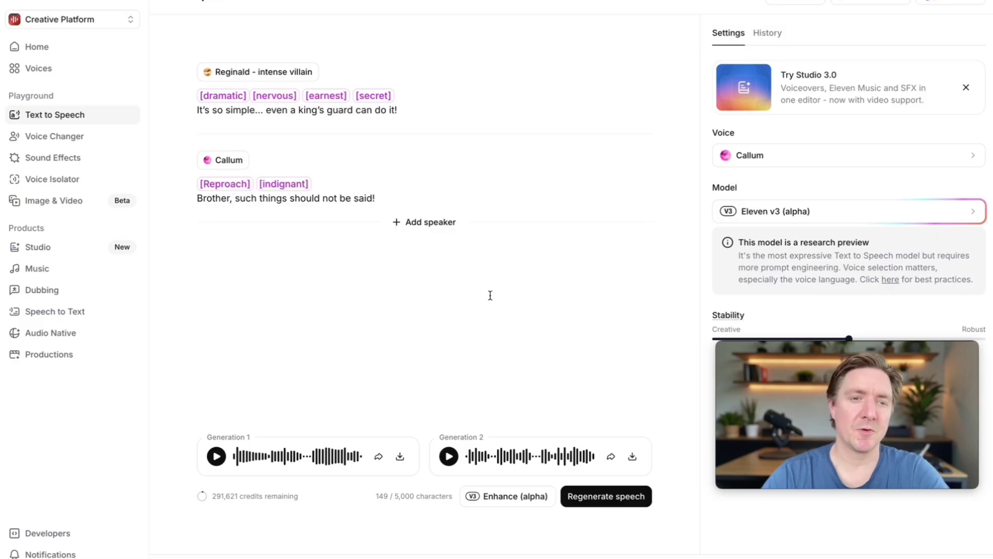
{"action": "left_click", "coordinate": [604, 497]}
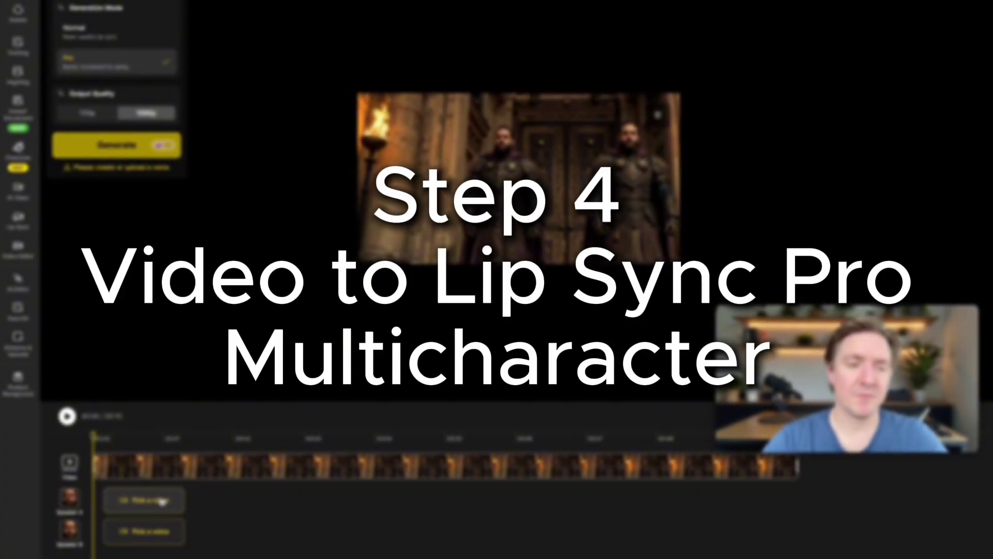
Upload the ElevenLabs dialogue MP3 from Downloads as the guards' speaking voice audio
{"action": "left_click", "coordinate": [169, 500]}
{"action": "left_click", "coordinate": [610, 103]}
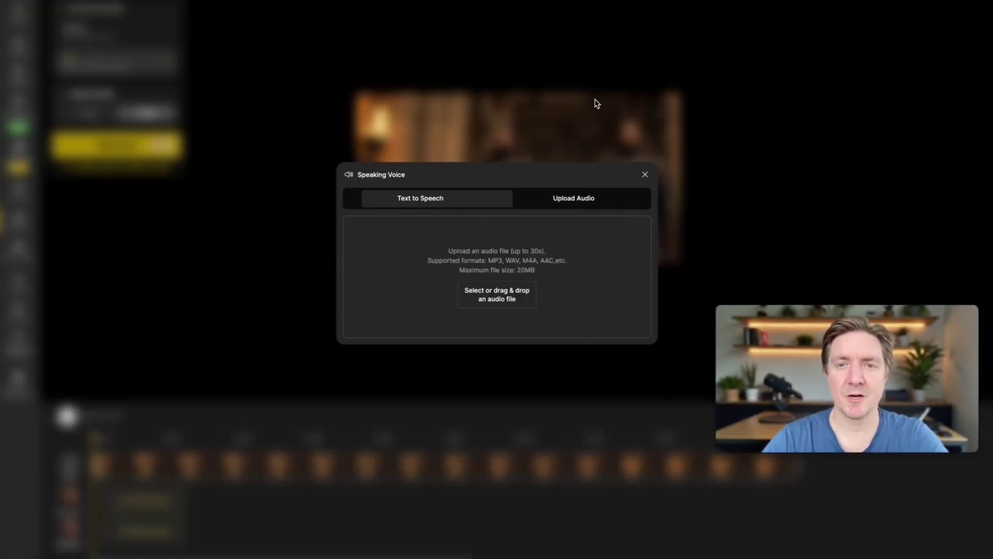
{"action": "left_click", "coordinate": [474, 299]}
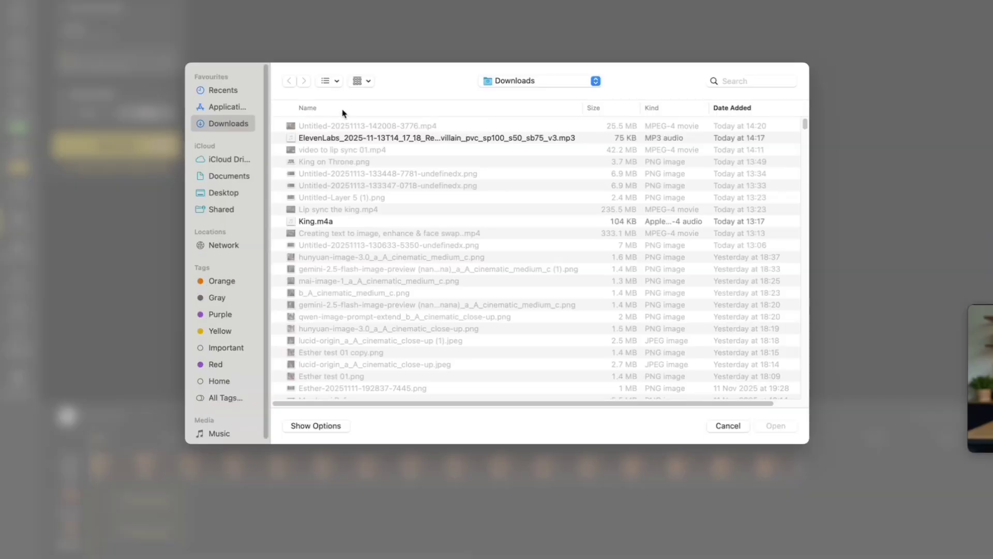
{"action": "left_click", "coordinate": [390, 128]}
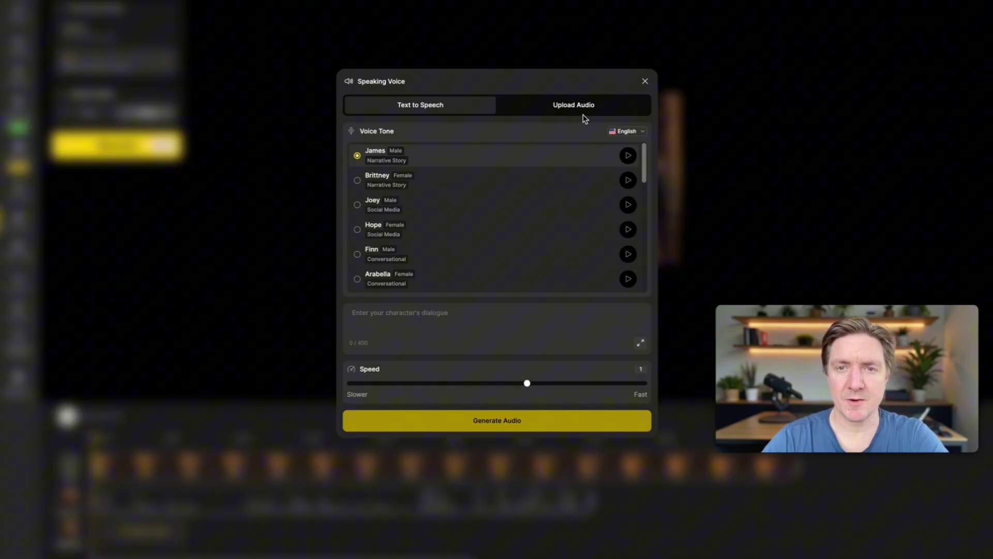
{"action": "left_click", "coordinate": [583, 108]}
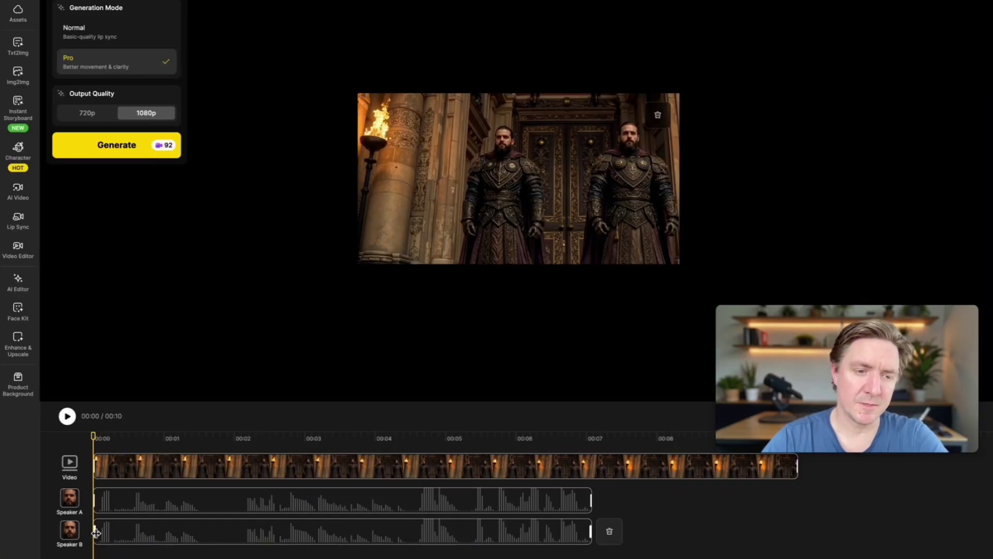
Trim so Speaker A ends and Speaker B starts at about 00:04.5, then preview playback
{"action": "left_click", "coordinate": [197, 445]}
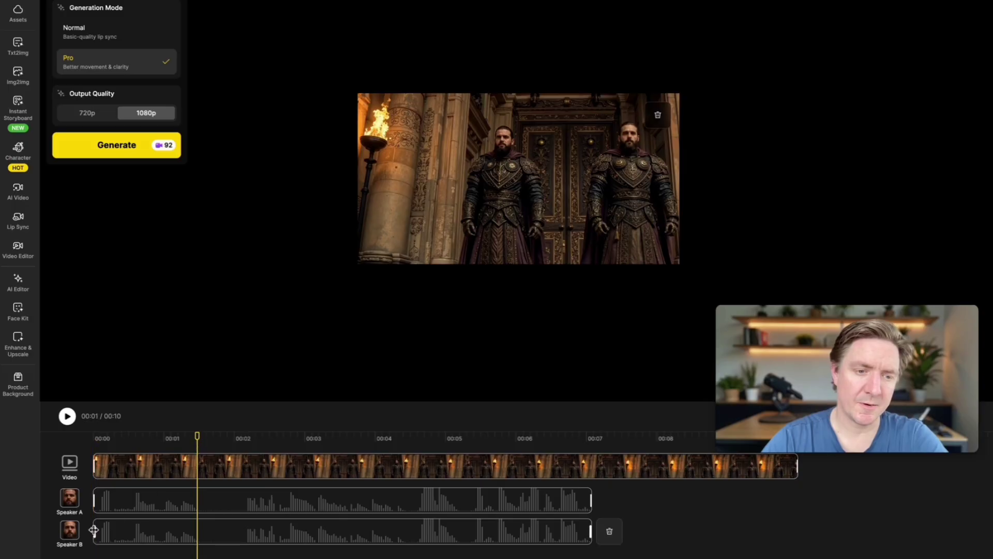
{"action": "left_click_drag", "start_coordinate": [93, 531], "coordinate": [409, 533]}
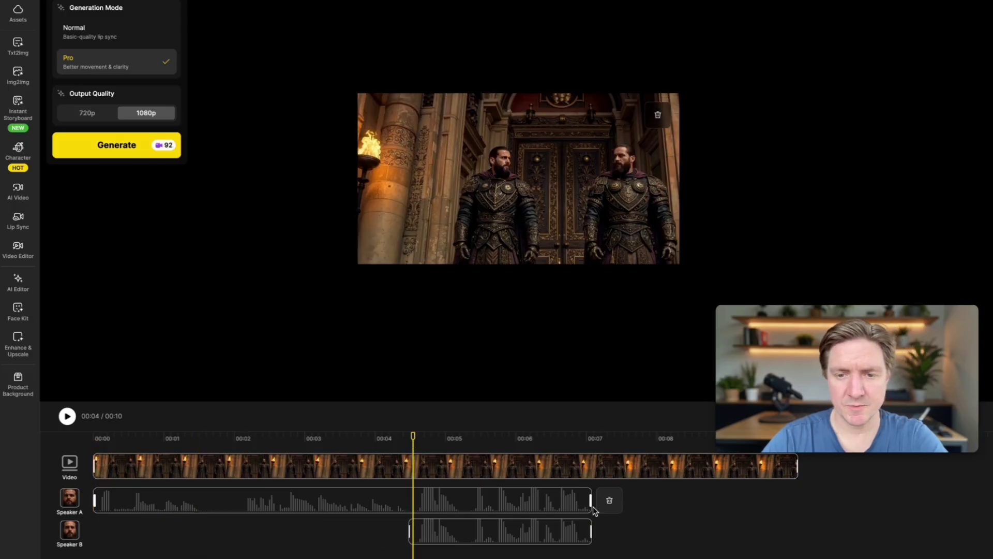
{"action": "left_click_drag", "start_coordinate": [591, 500], "coordinate": [414, 533]}
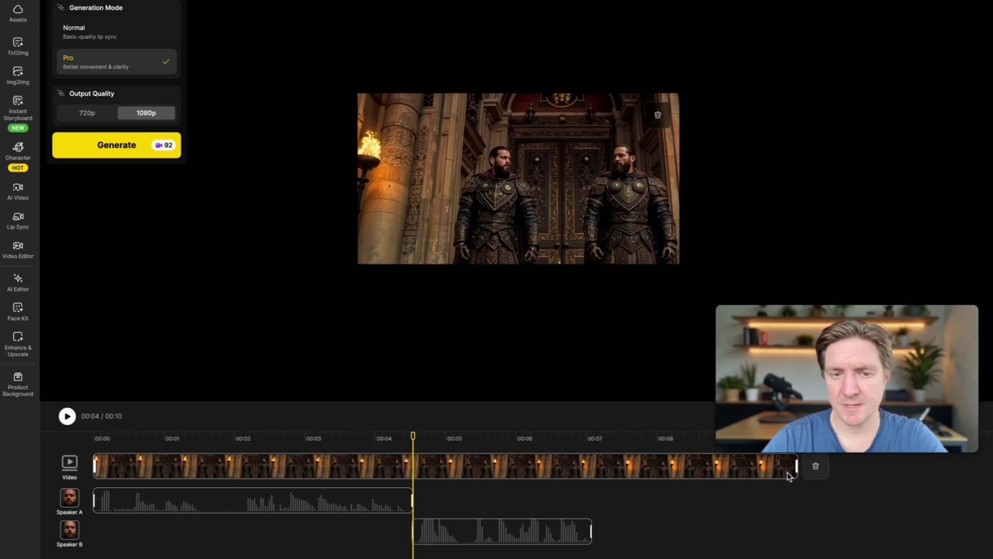
{"action": "left_click", "coordinate": [92, 438]}
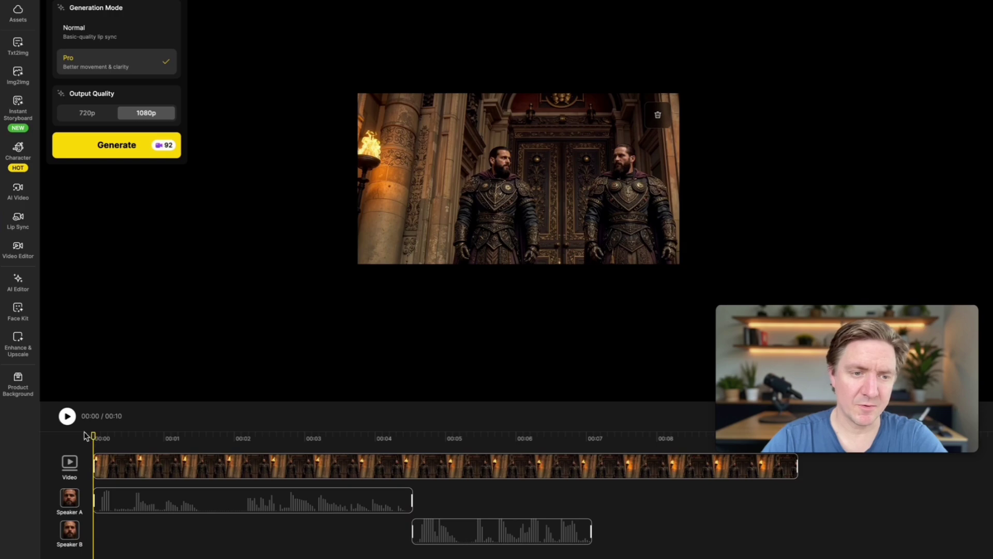
{"action": "left_click", "coordinate": [67, 416]}
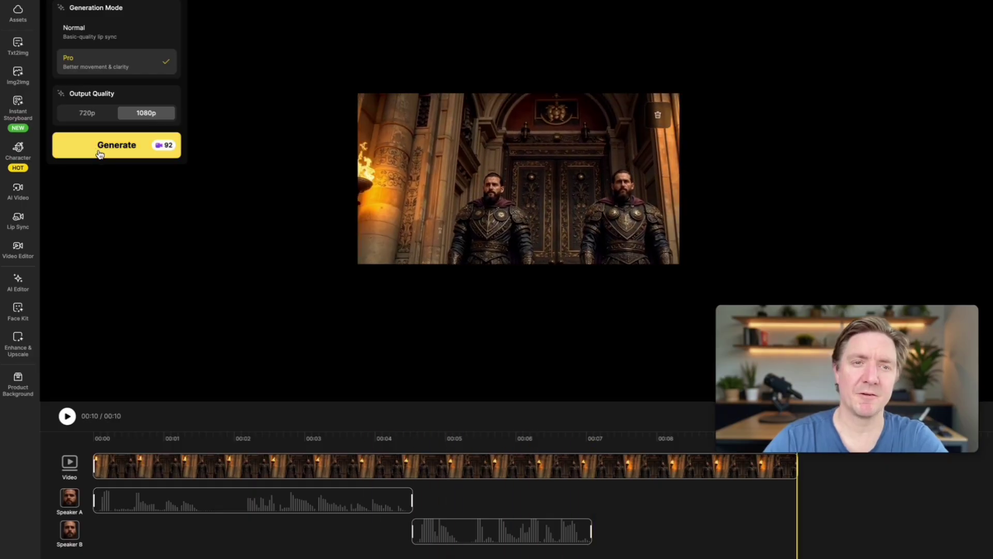
Generate the two-guard lip sync in Pro mode at 1080p
{"action": "left_click", "coordinate": [100, 154]}
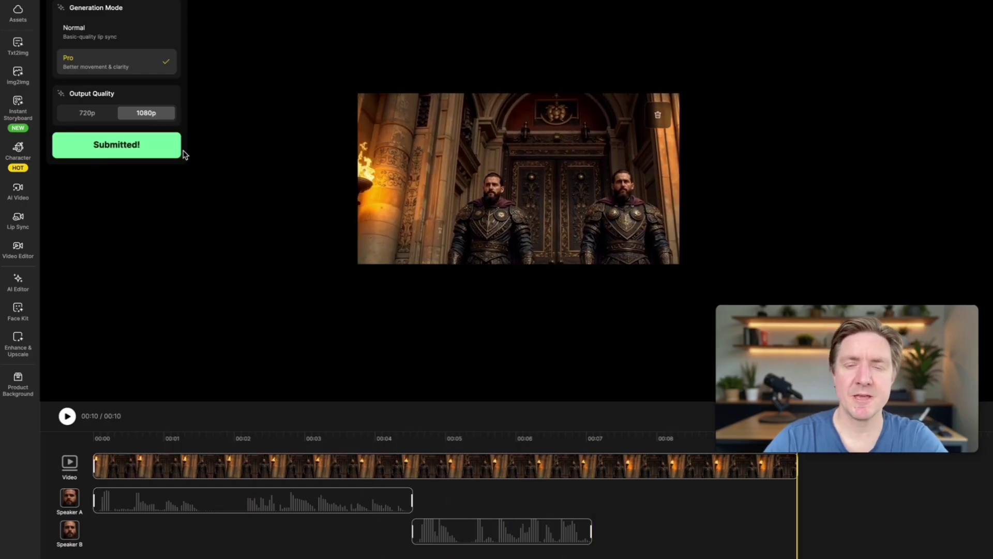